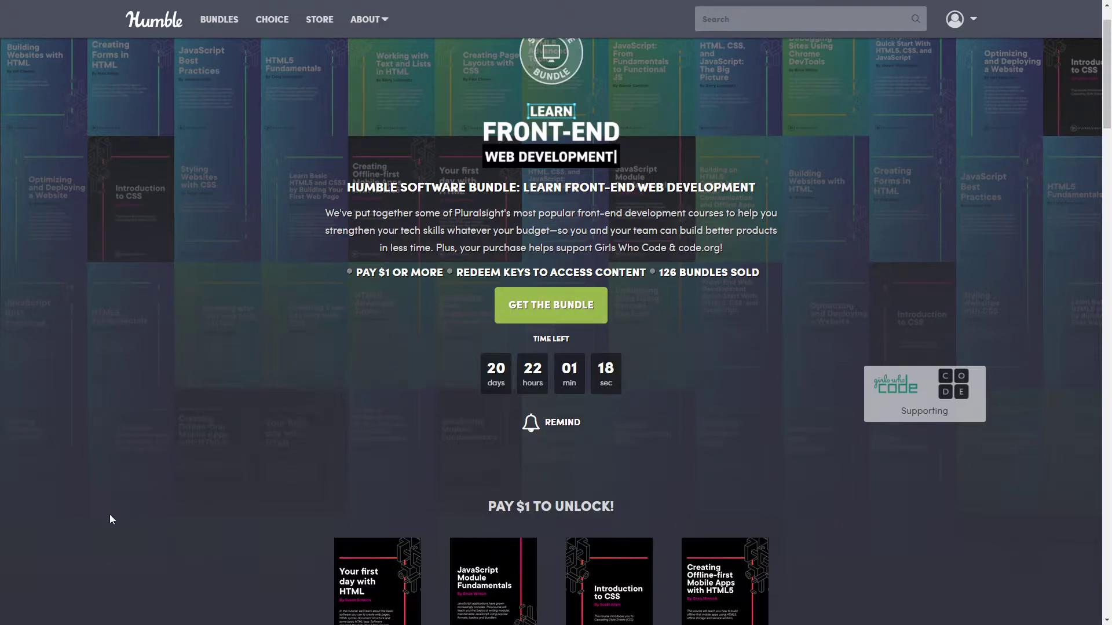
scroll(221, 448, "down", 3)
scroll(255, 435, "down", 5)
scroll(254, 430, "down", 5)
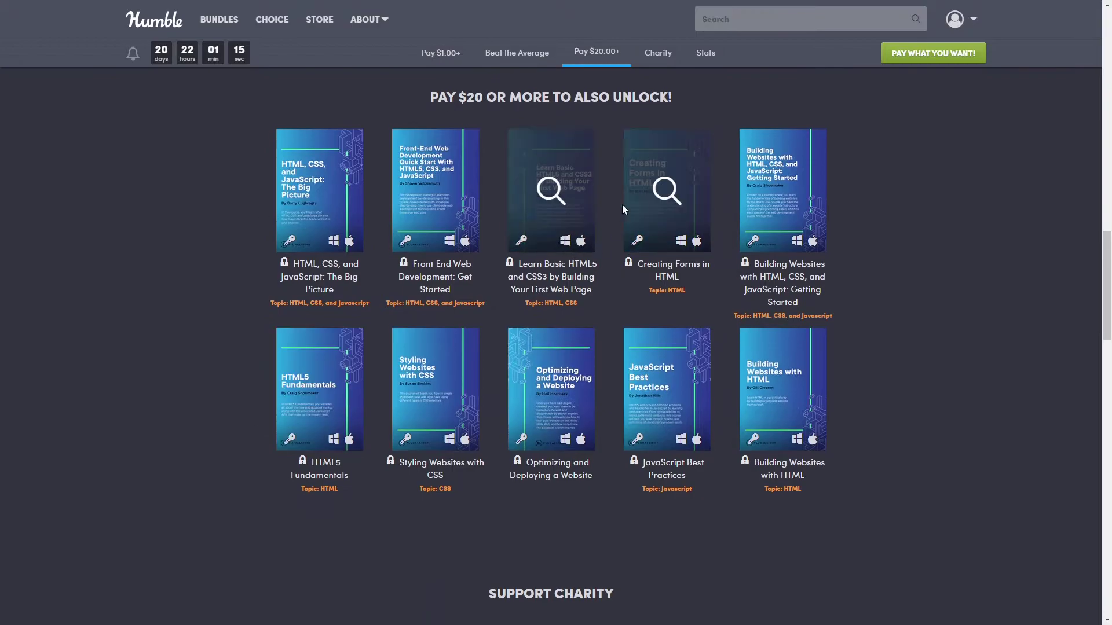
scroll(508, 79, "down", 2)
scroll(347, 314, "down", 3)
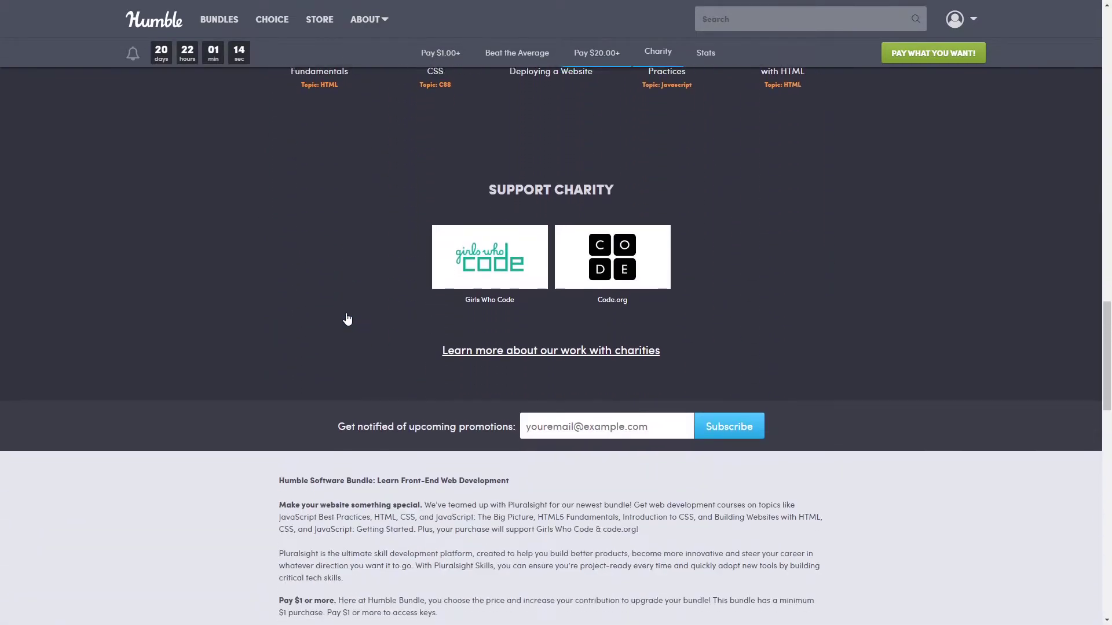
scroll(346, 313, "down", 2)
scroll(350, 314, "down", 4)
scroll(350, 314, "down", 1)
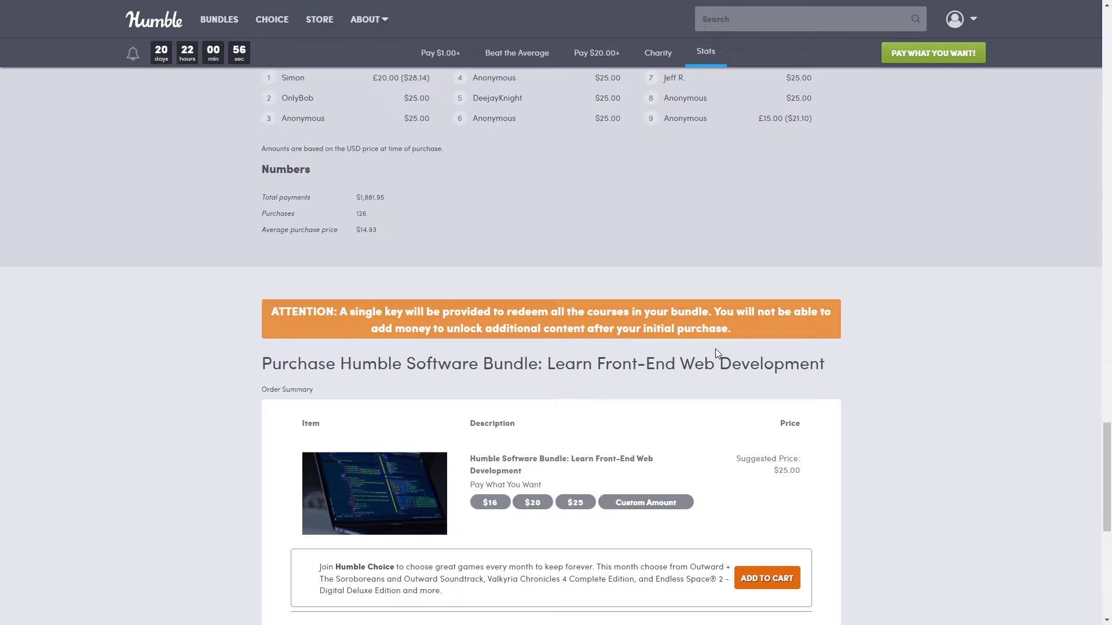
scroll(714, 349, "up", 1)
scroll(665, 364, "up", 4)
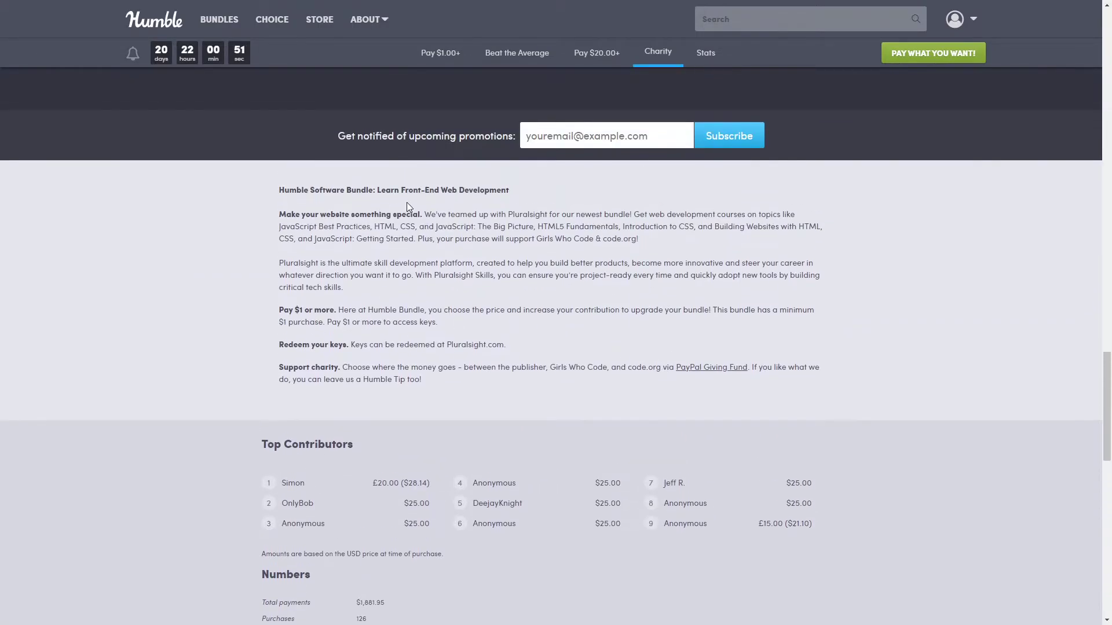
scroll(407, 202, "up", 2)
scroll(425, 204, "up", 5)
scroll(463, 186, "up", 4)
scroll(463, 186, "up", 3)
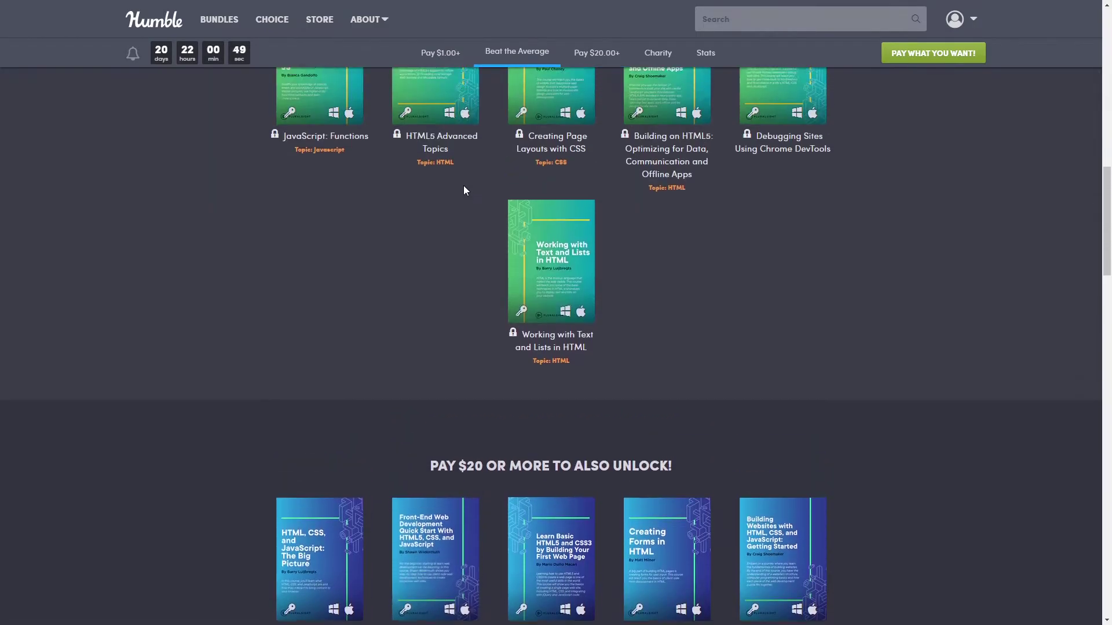
scroll(463, 185, "up", 3)
scroll(662, 406, "up", 2)
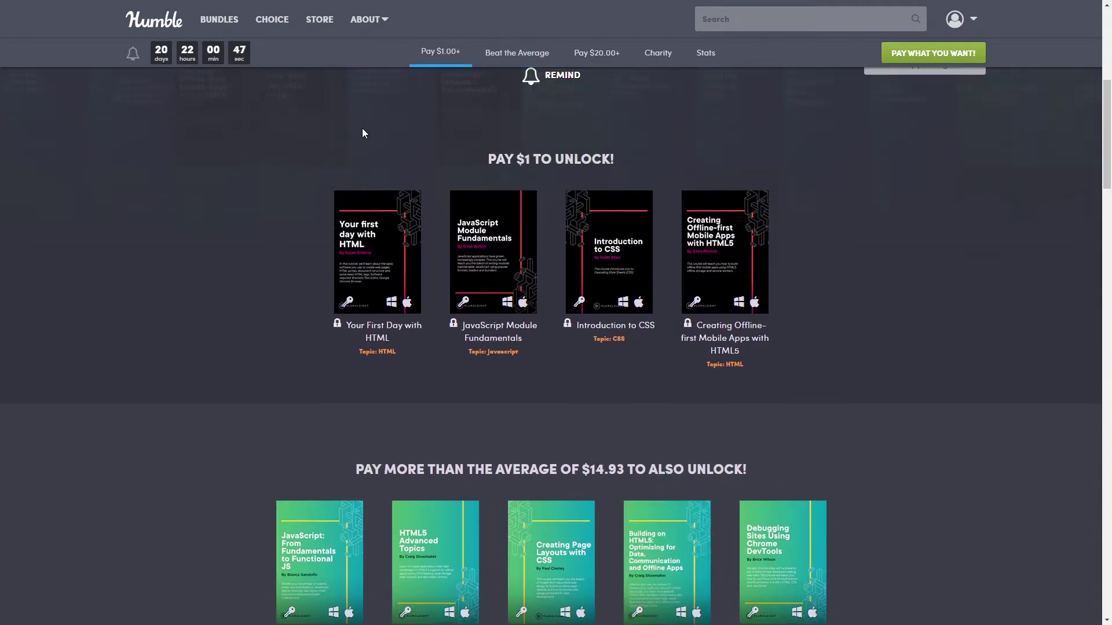
scroll(435, 435, "down", 1)
scroll(643, 382, "down", 2)
scroll(686, 424, "down", 2)
scroll(565, 415, "down", 2)
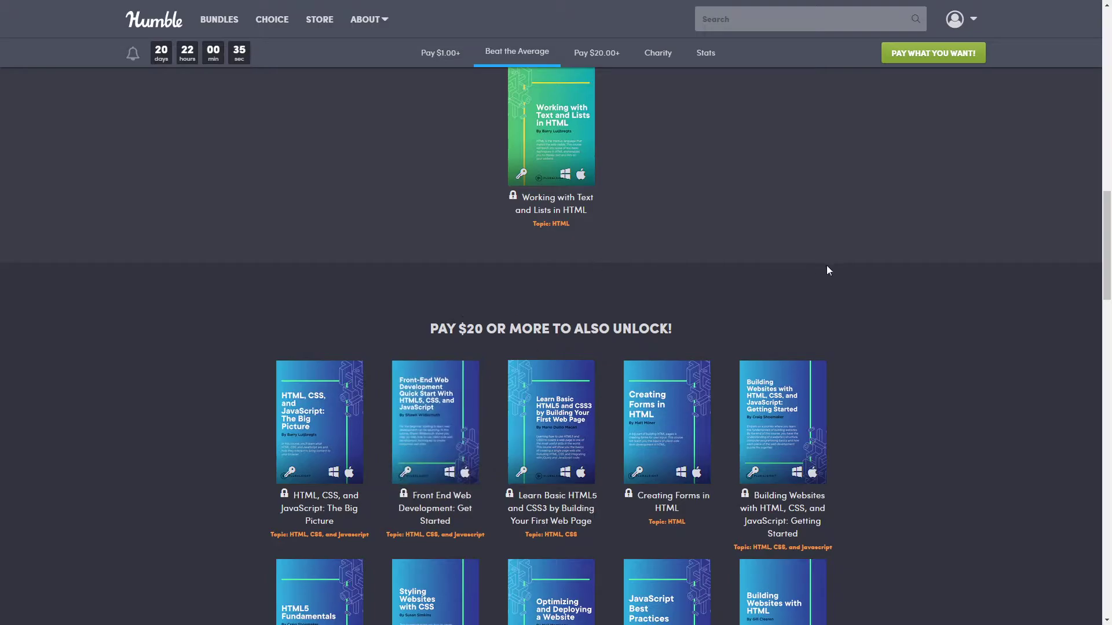
scroll(783, 358, "up", 4)
scroll(773, 370, "up", 2)
scroll(793, 364, "up", 1)
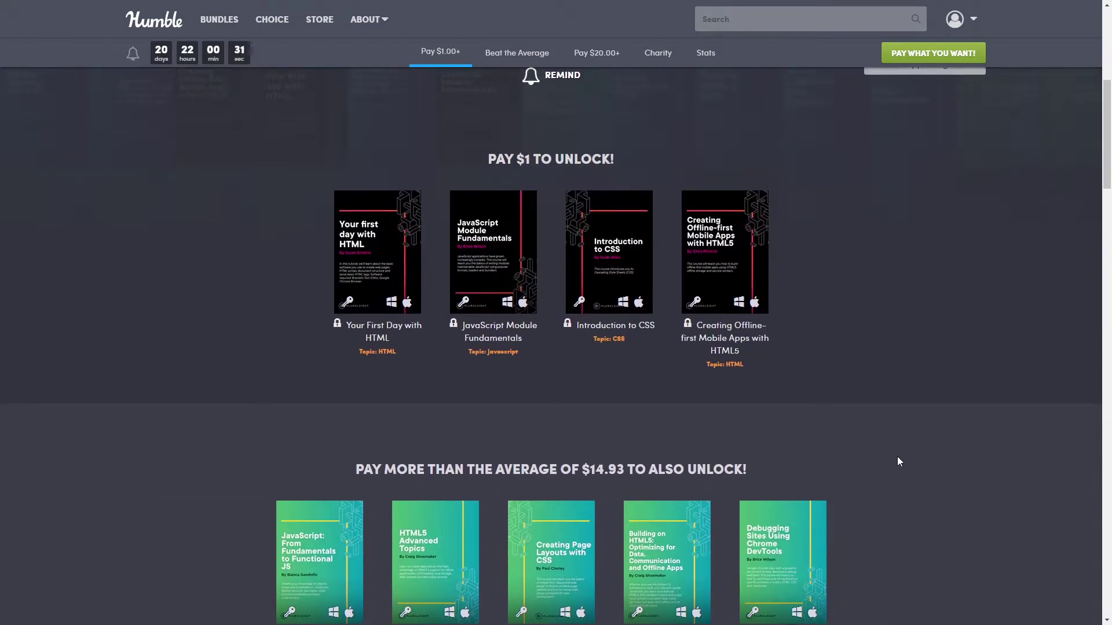
scroll(895, 458, "up", 4)
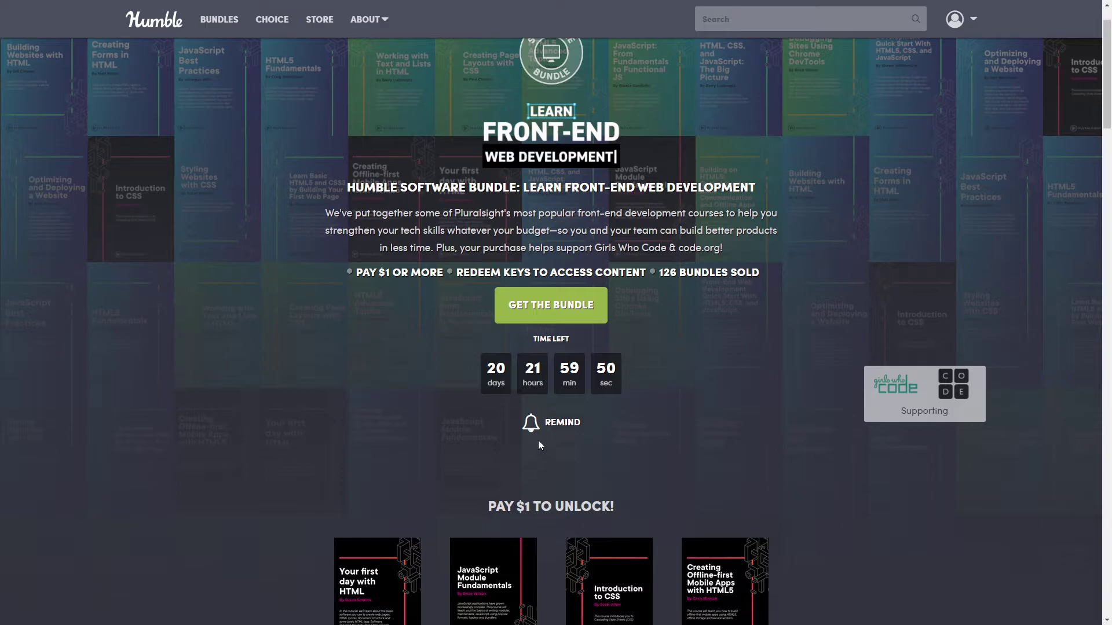
Step: Set a reminder for the Learn Front-End Web Development bundle using the bell below the countdown
left_click(531, 423)
scroll(804, 440, "down", 2)
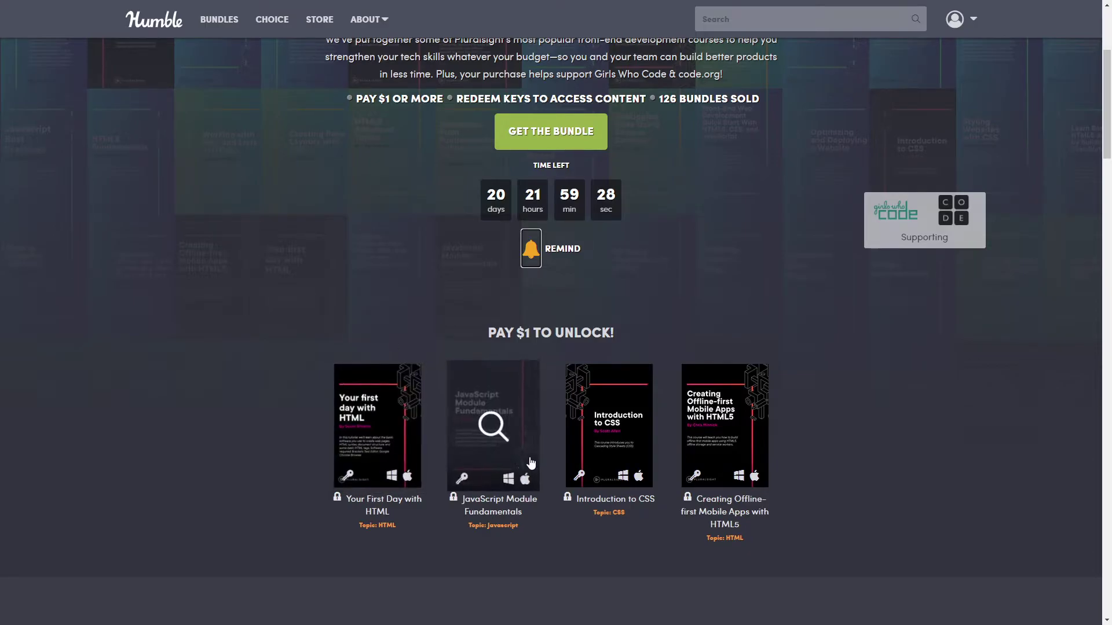
scroll(656, 418, "down", 1)
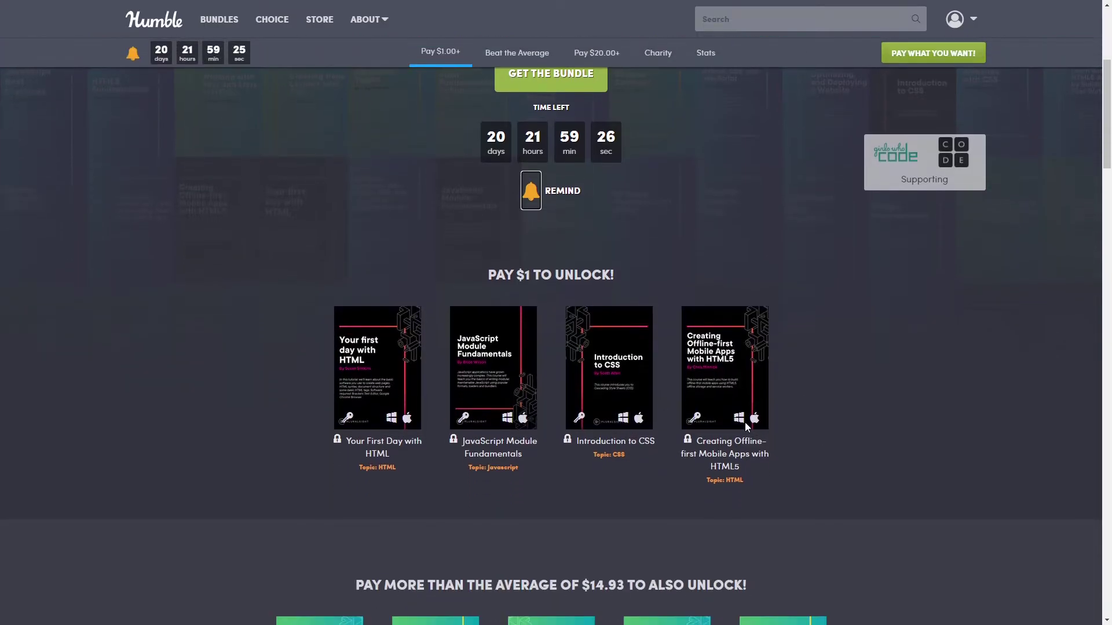
Step: Show the Your First Day with HTML course details in the Pay $1 tier
left_click(347, 350)
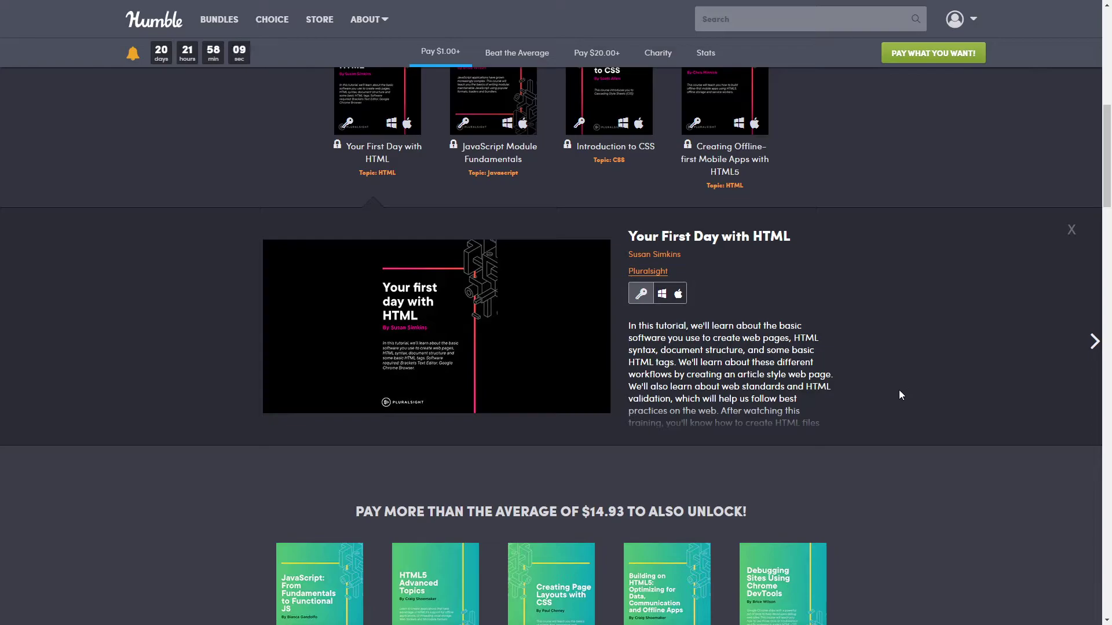
scroll(898, 395, "up", 2)
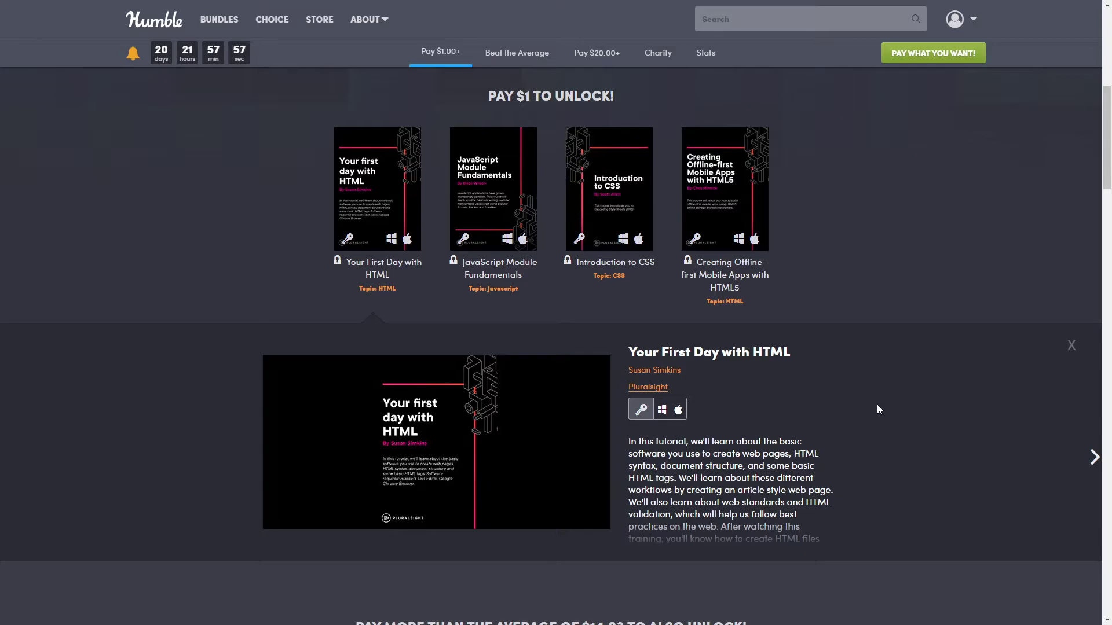
scroll(877, 404, "down", 1)
scroll(875, 404, "up", 2)
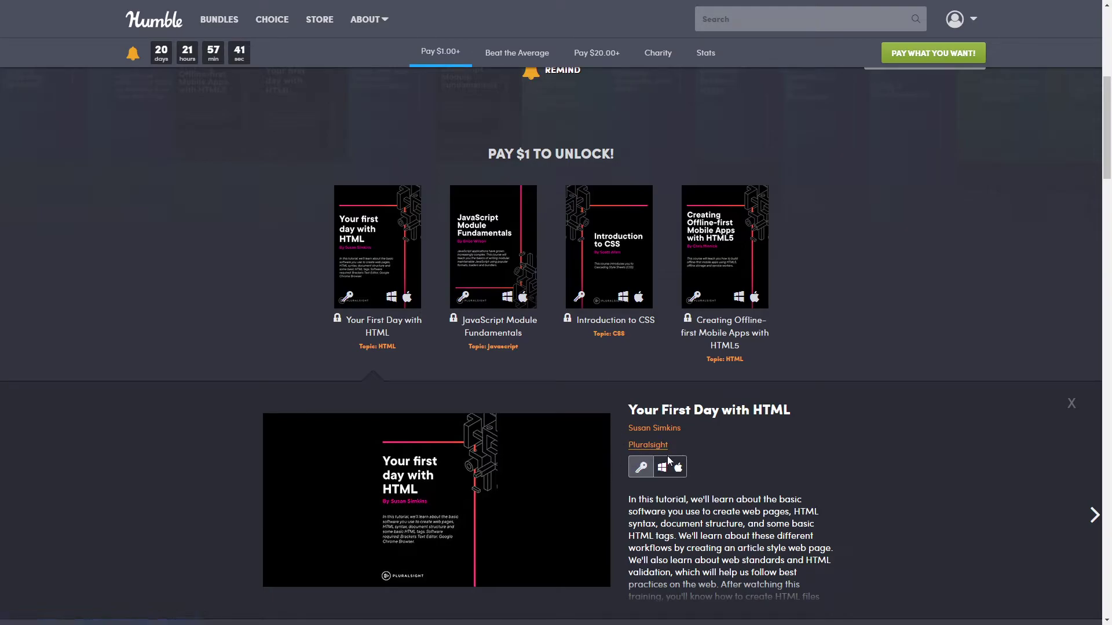
scroll(687, 521, "down", 2)
scroll(687, 521, "down", 2)
scroll(687, 521, "down", 2)
scroll(686, 522, "down", 1)
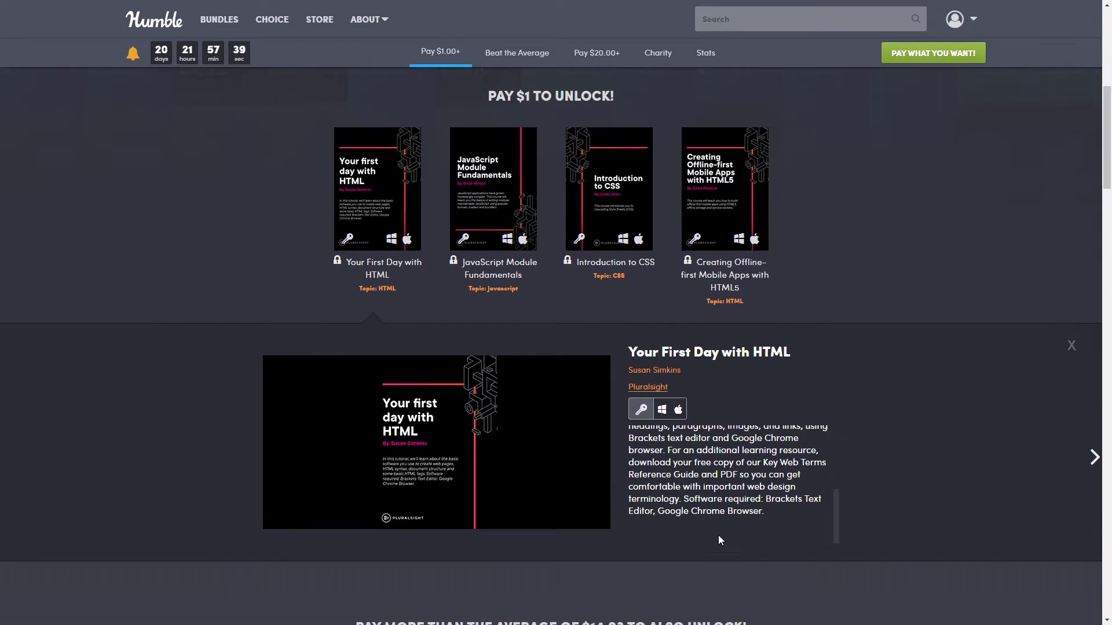
scroll(731, 487, "up", 2)
scroll(730, 486, "up", 2)
scroll(724, 512, "up", 2)
scroll(730, 487, "down", 2)
scroll(730, 487, "down", 2)
scroll(730, 487, "down", 1)
scroll(730, 486, "up", 3)
scroll(730, 485, "up", 3)
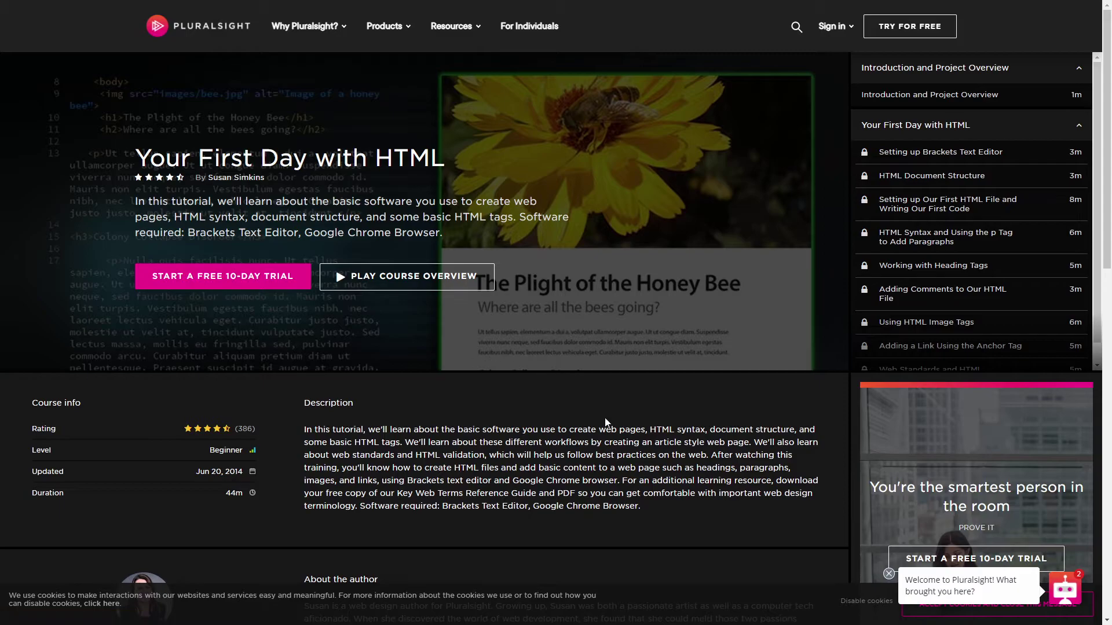
scroll(480, 362, "down", 1)
scroll(480, 361, "down", 1)
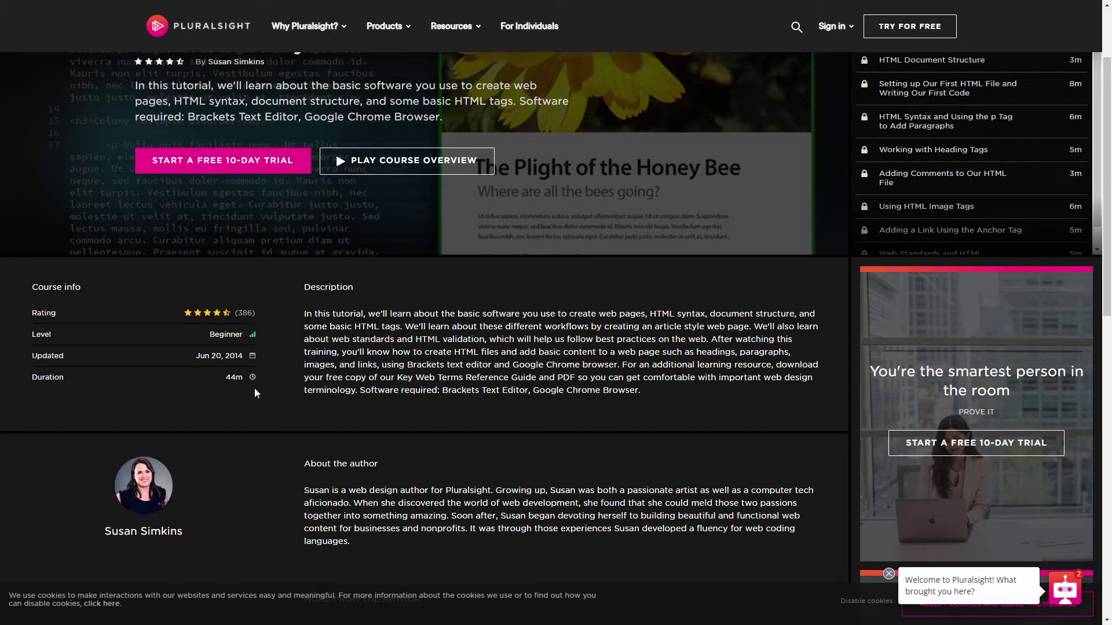
scroll(296, 430, "down", 2)
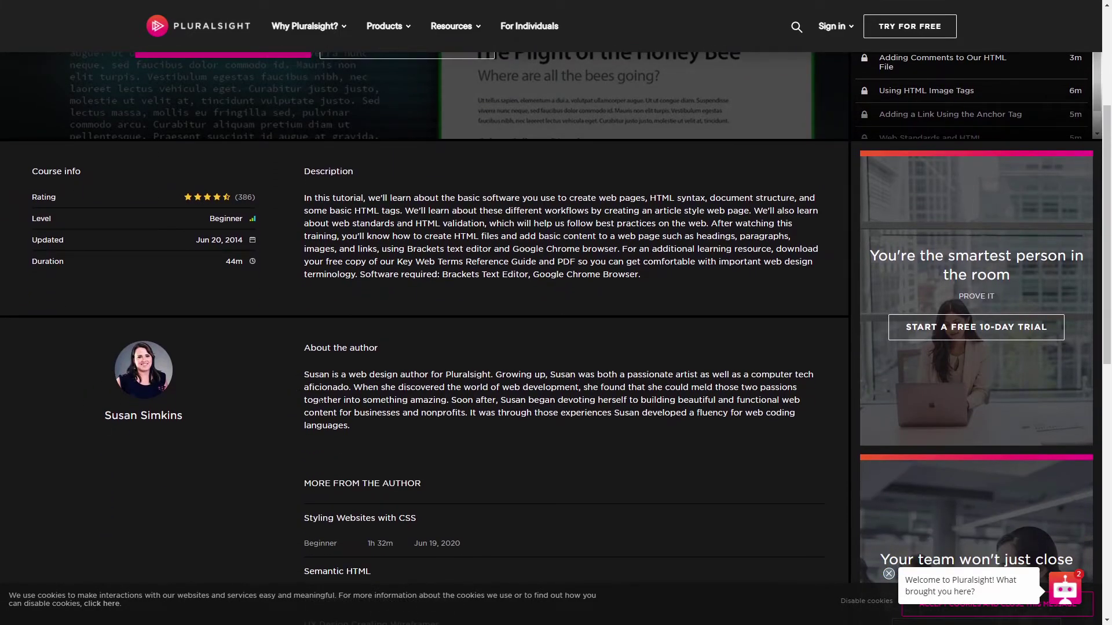
scroll(320, 399, "down", 2)
scroll(300, 400, "down", 2)
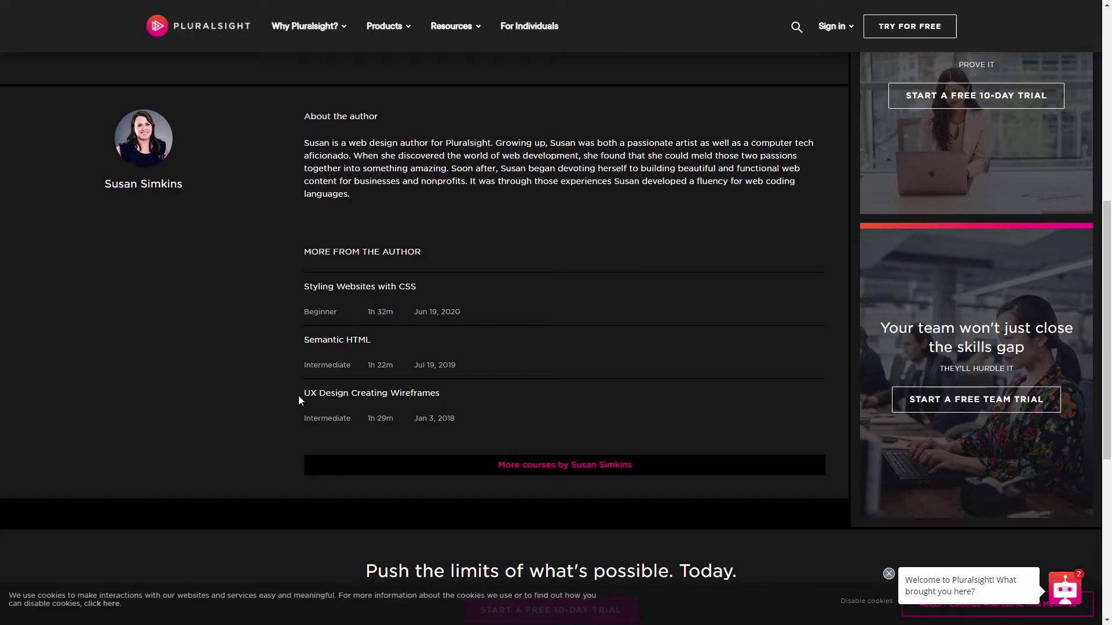
scroll(670, 511, "down", 3)
scroll(677, 483, "down", 2)
scroll(678, 480, "up", 3)
scroll(677, 470, "up", 5)
scroll(675, 470, "up", 3)
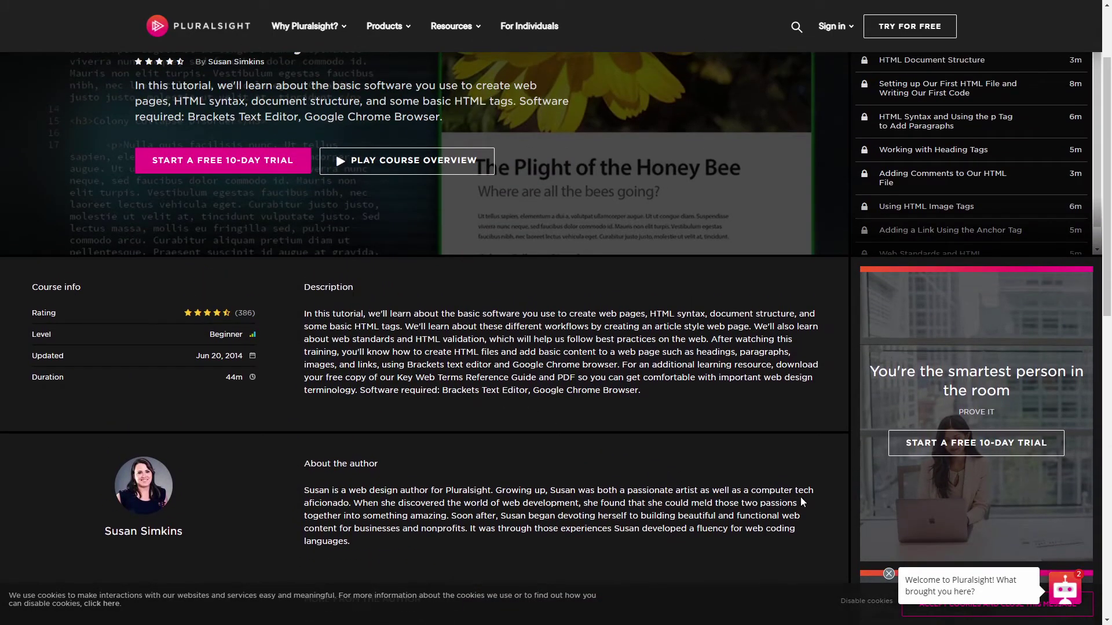
scroll(801, 503, "up", 2)
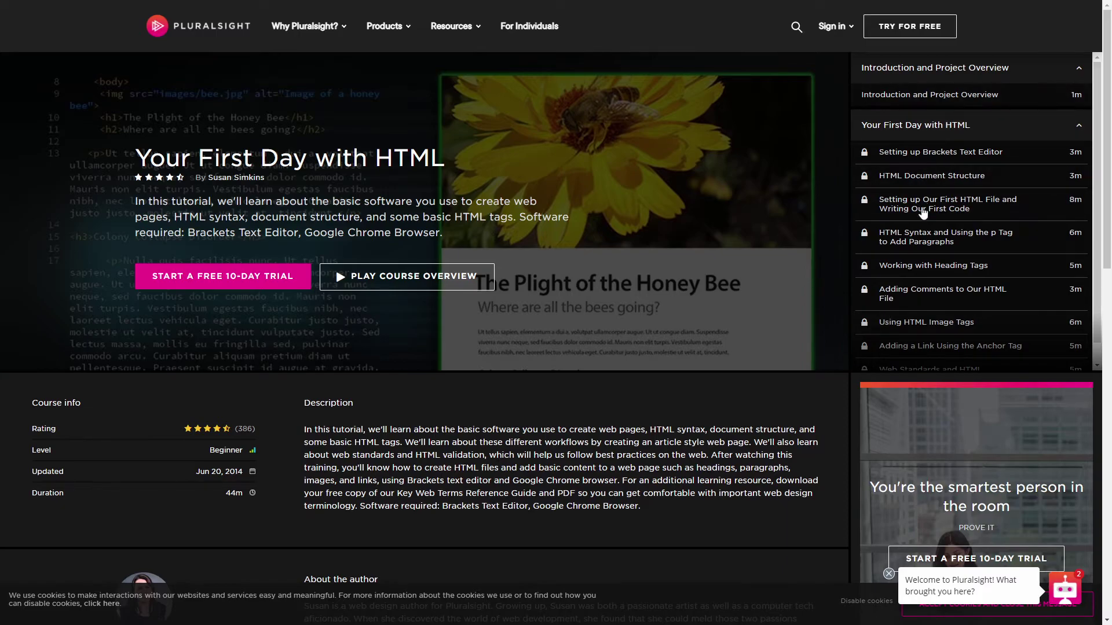
scroll(915, 226, "down", 1)
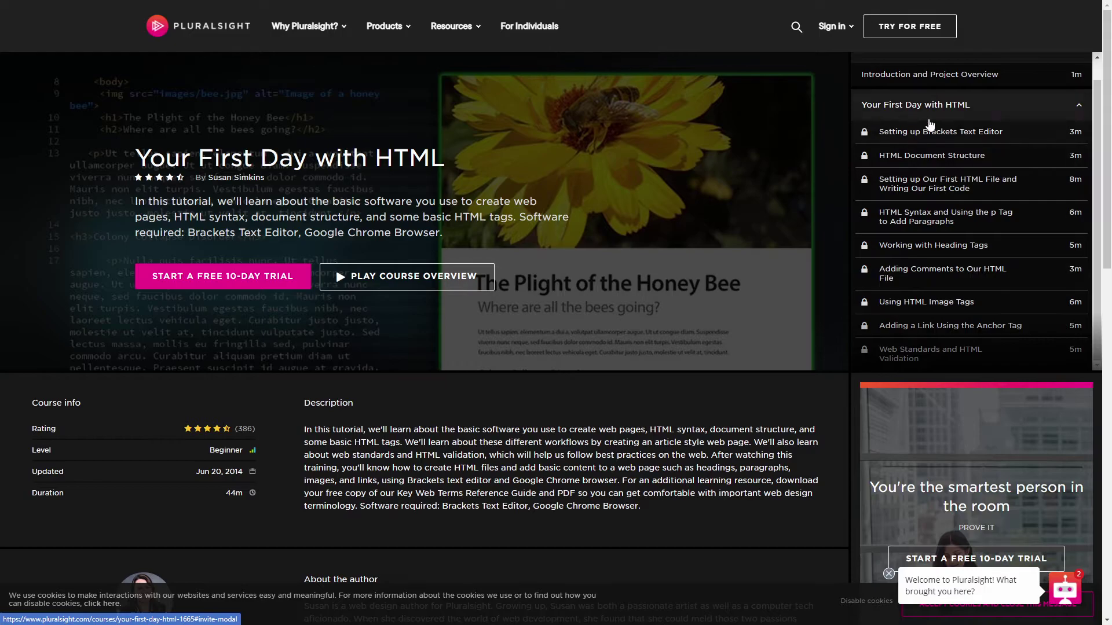
scroll(929, 124, "up", 1)
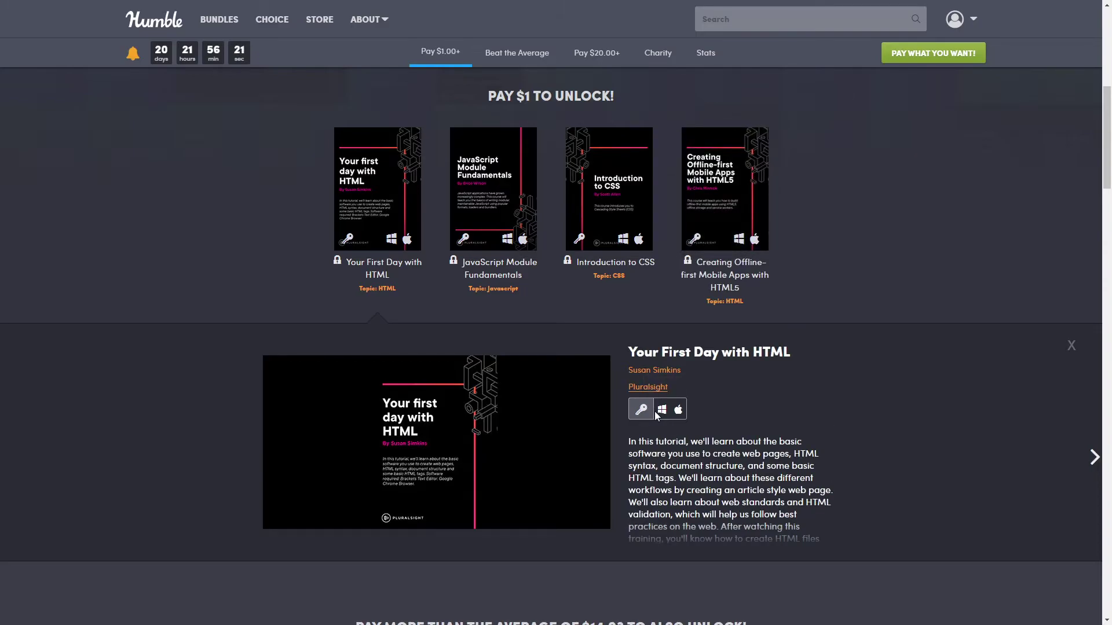
scroll(716, 414, "down", 1)
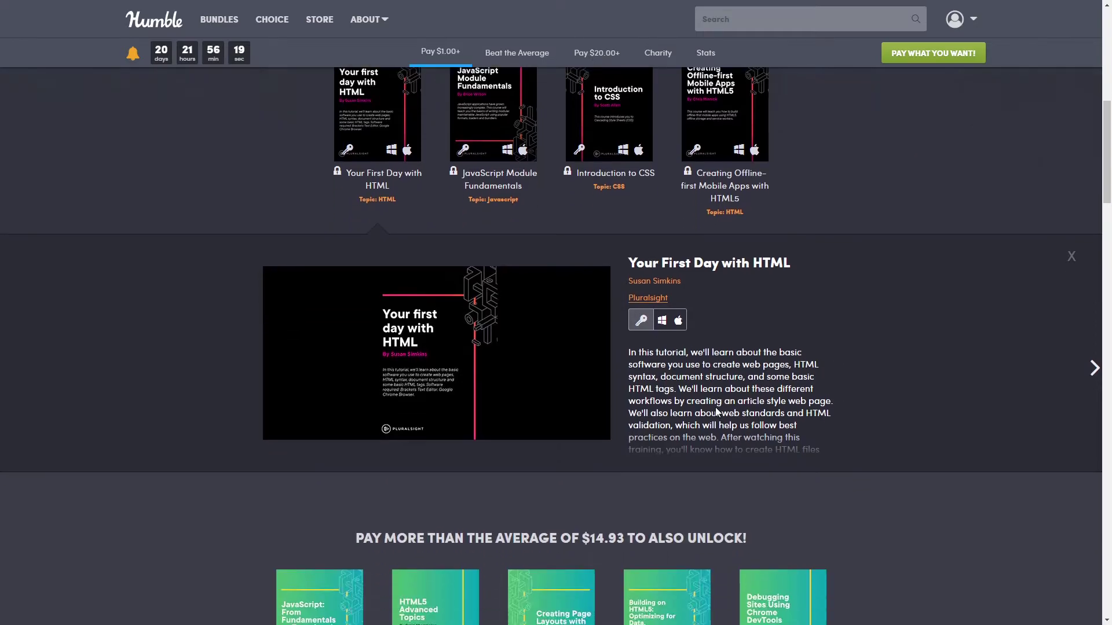
scroll(730, 383, "down", 2)
scroll(758, 332, "down", 2)
scroll(758, 332, "up", 3)
scroll(582, 377, "up", 2)
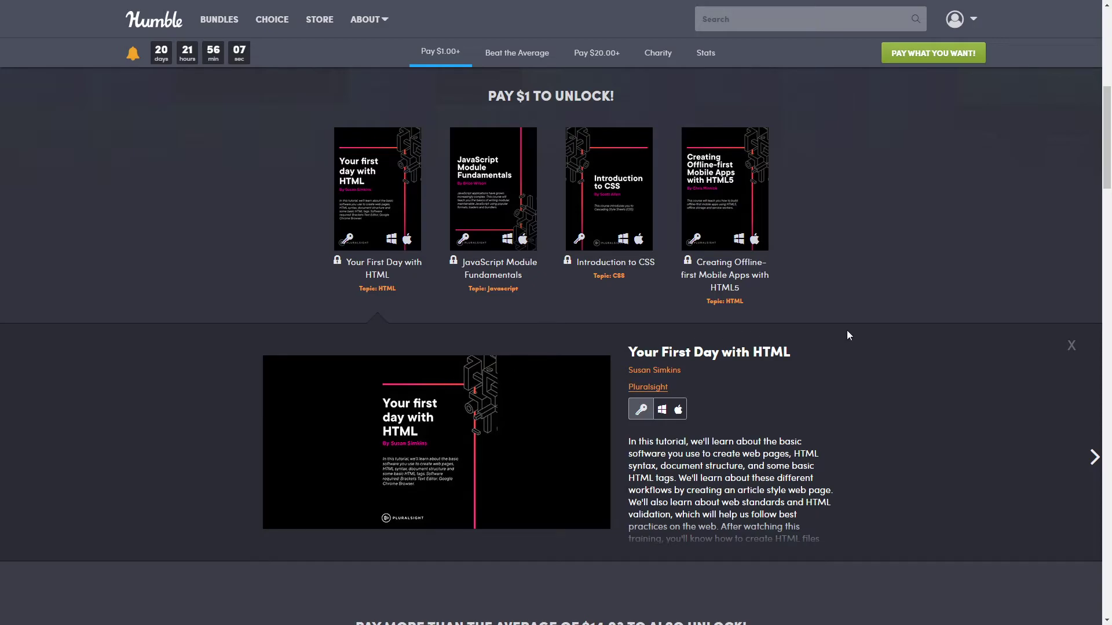
Step: Close the Your First Day with HTML detail panel
left_click(1071, 346)
scroll(965, 388, "up", 1)
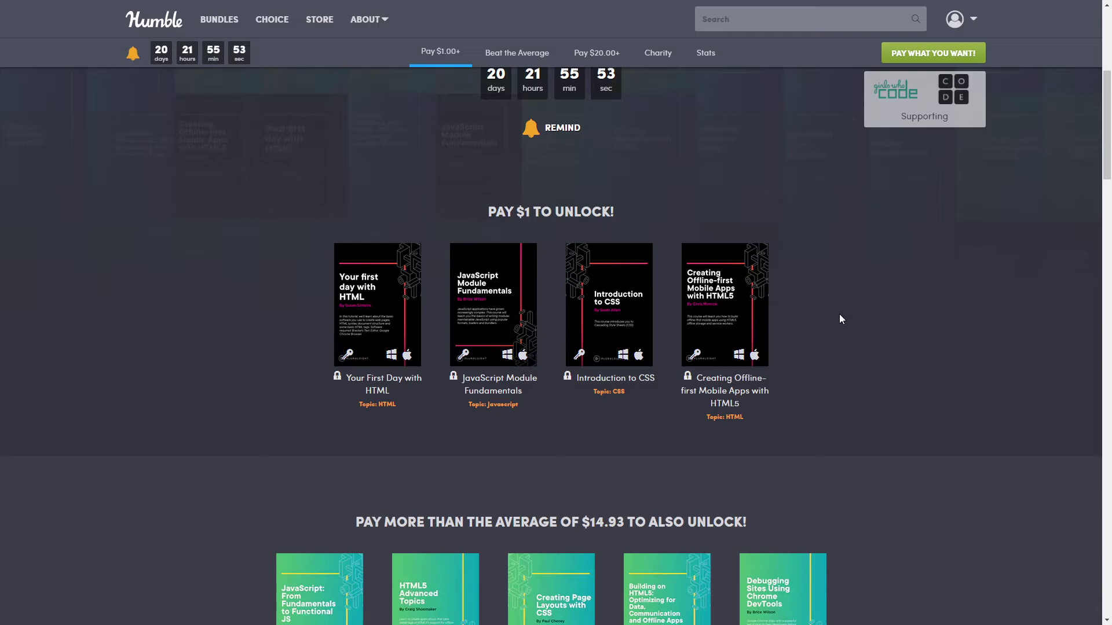
scroll(839, 315, "down", 1)
scroll(839, 320, "down", 3)
scroll(874, 366, "down", 3)
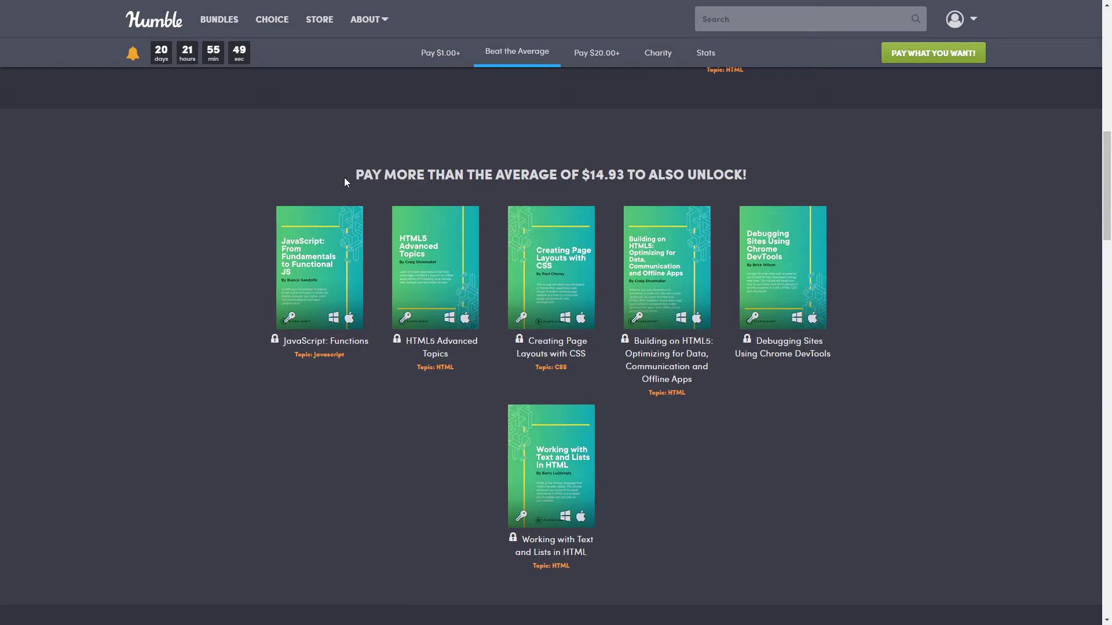
Step: Highlight and then deselect the 'Pay more than the average' tier heading
mouse_move(343, 181)
left_mouse_down()
mouse_move(573, 177)
mouse_move(556, 182)
left_mouse_up()
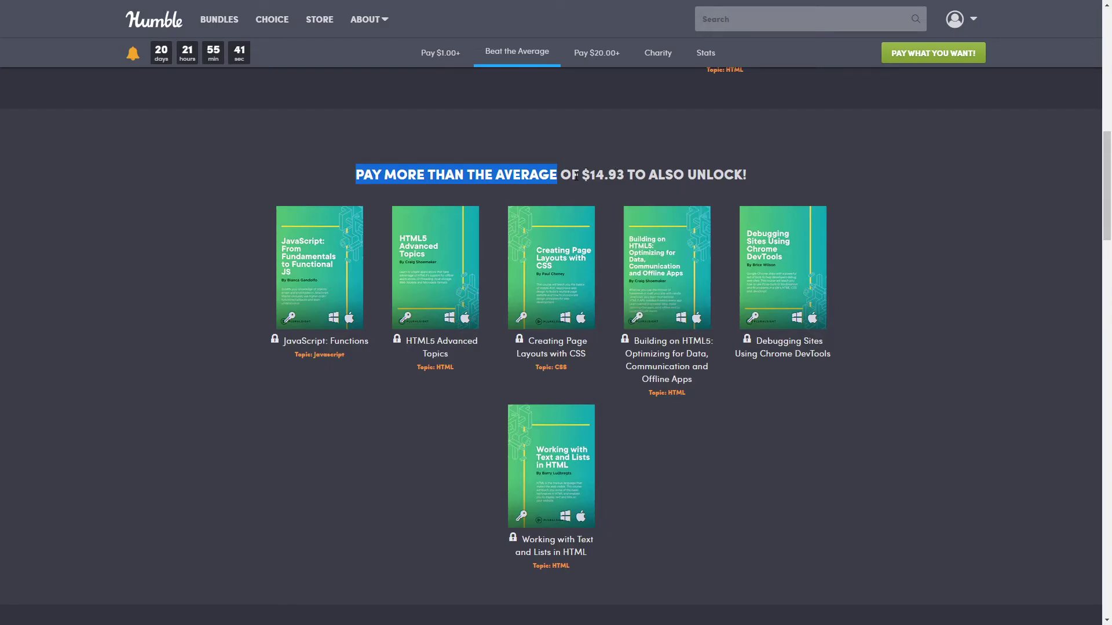
left_click(608, 163)
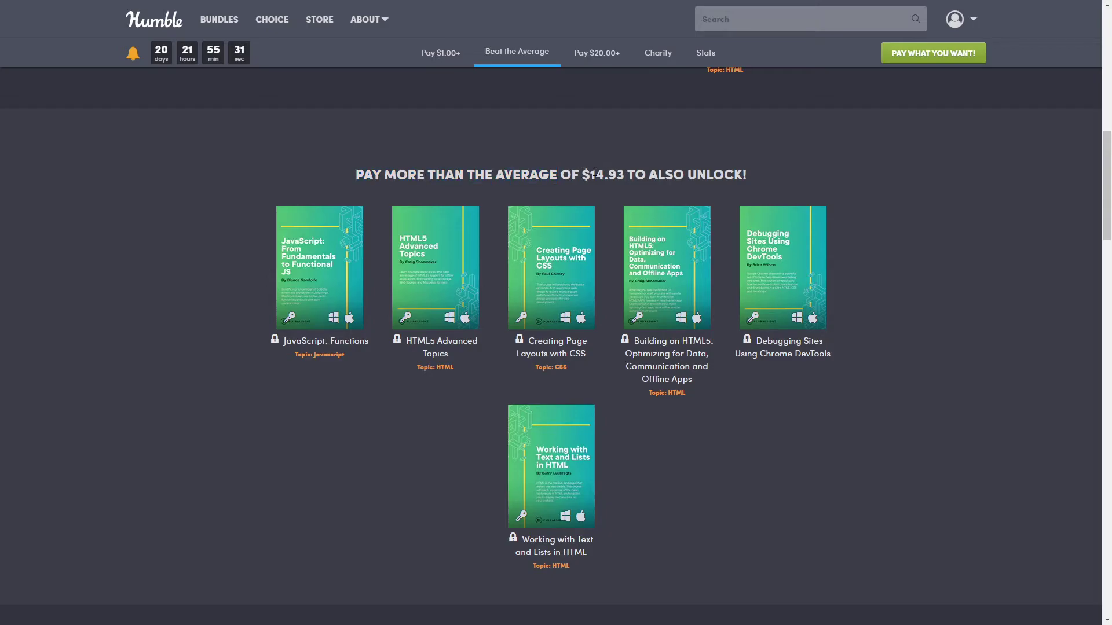
scroll(782, 397, "up", 3)
scroll(754, 405, "down", 1)
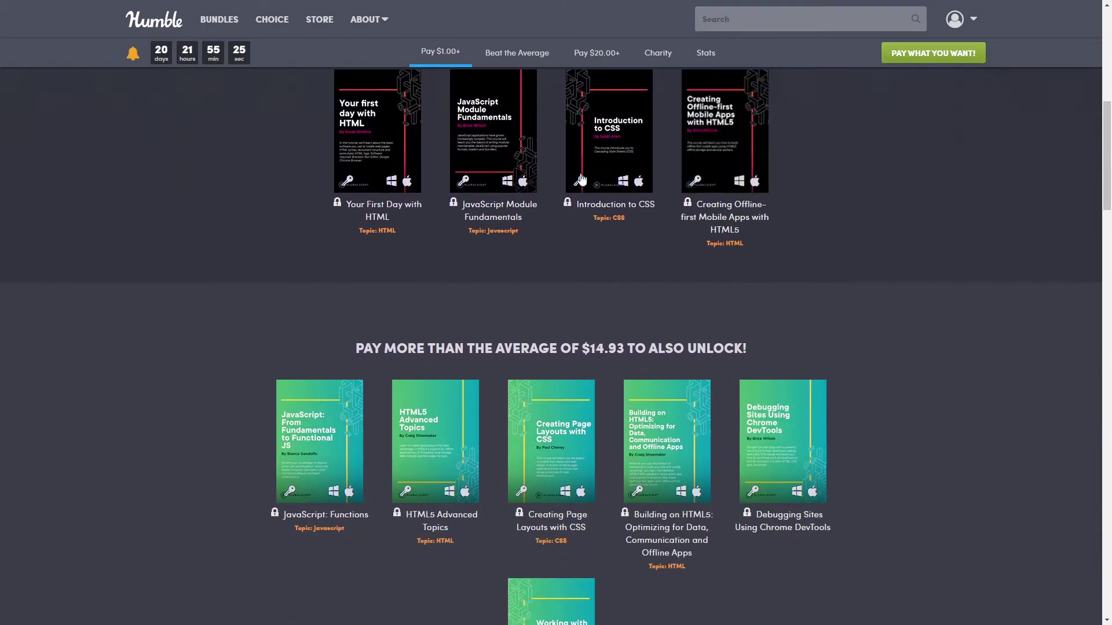
scroll(536, 379, "up", 1)
scroll(539, 244, "down", 1)
scroll(1002, 516, "down", 2)
scroll(849, 481, "down", 3)
scroll(849, 449, "down", 1)
scroll(841, 429, "up", 1)
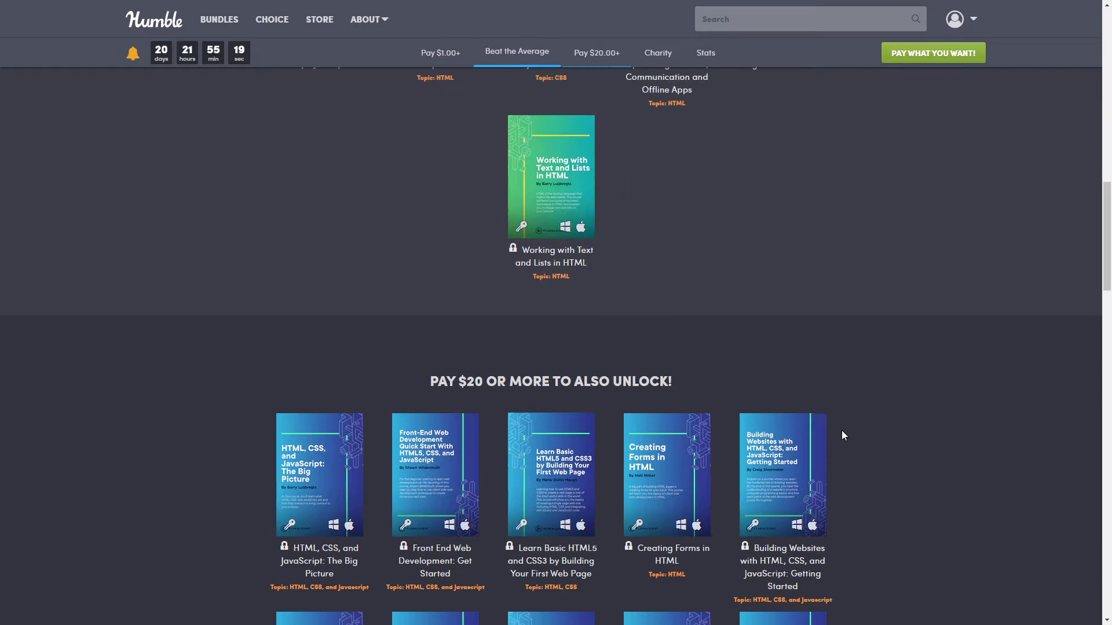
scroll(808, 413, "up", 2)
scroll(747, 365, "up", 2)
scroll(465, 254, "up", 2)
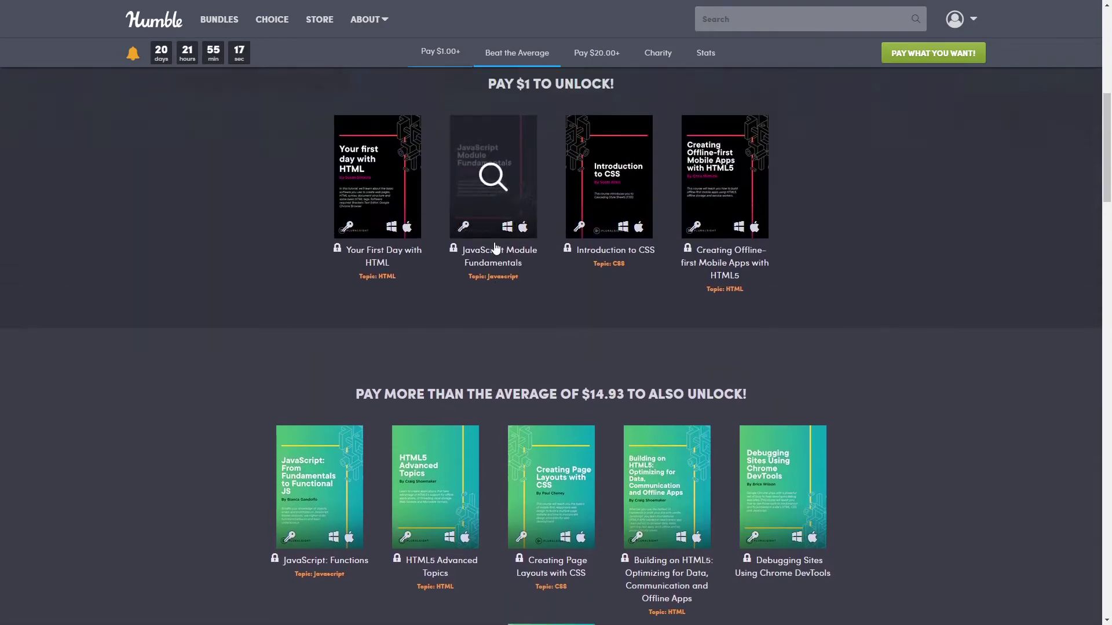
scroll(964, 474, "down", 2)
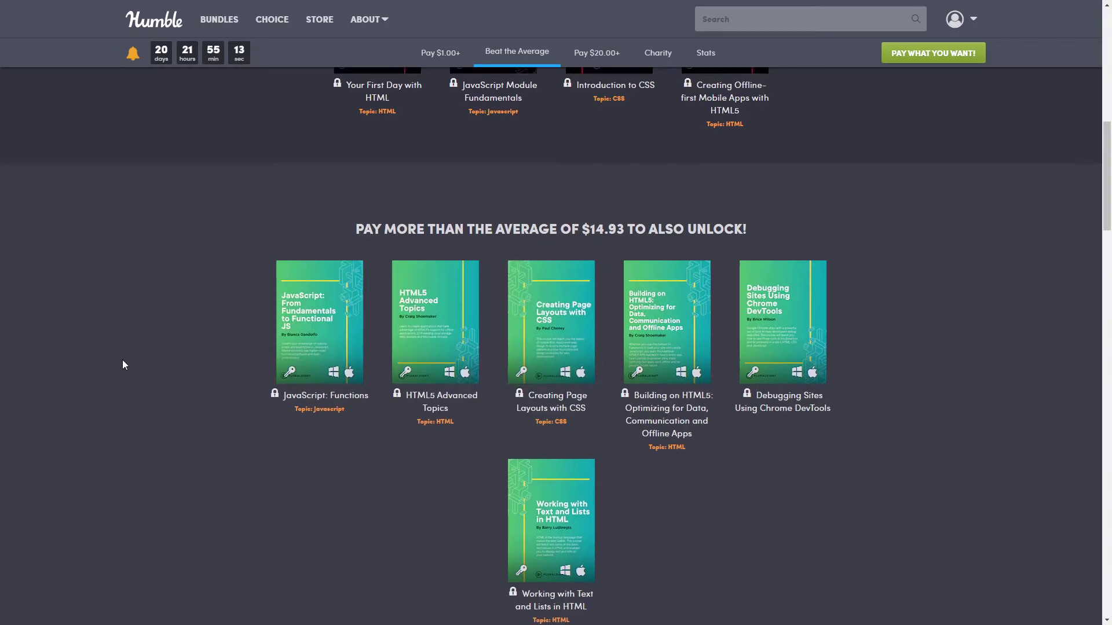
scroll(139, 348, "down", 2)
scroll(169, 325, "up", 1)
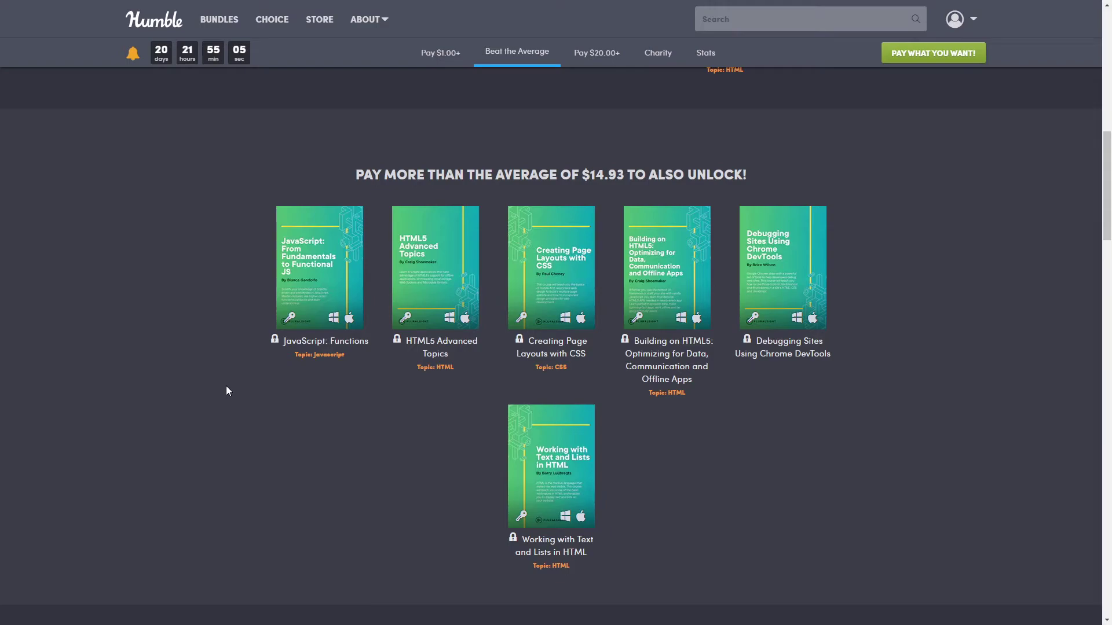
Step: Open and then close the JavaScript: Functions course details
left_click(298, 287)
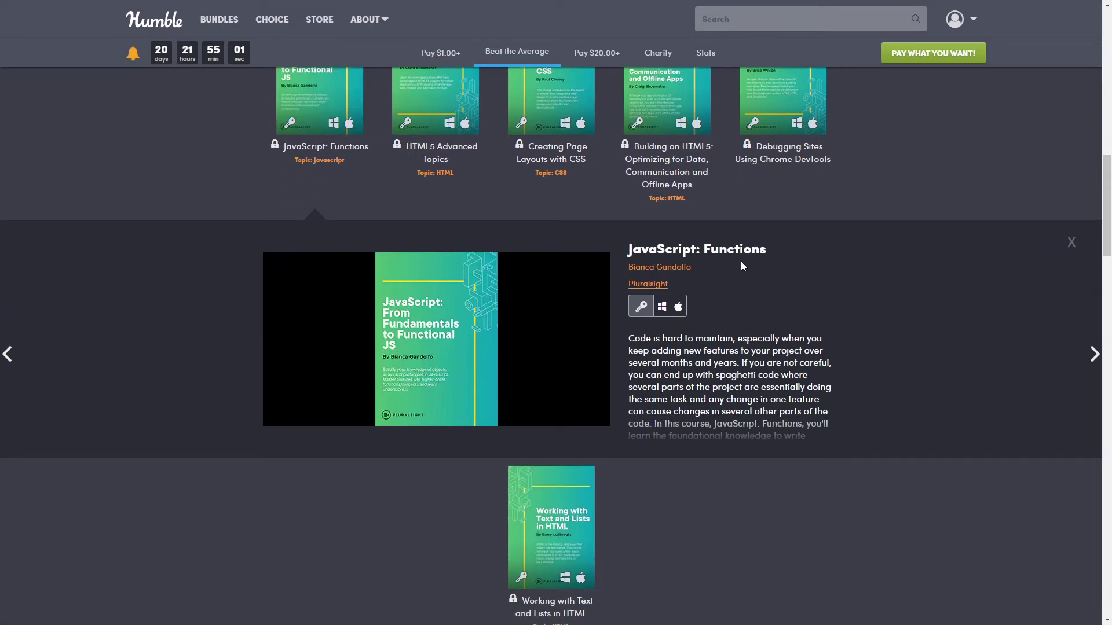
scroll(730, 382, "down", 1)
scroll(730, 383, "down", 1)
scroll(729, 382, "down", 1)
scroll(698, 369, "up", 1)
scroll(731, 382, "up", 3)
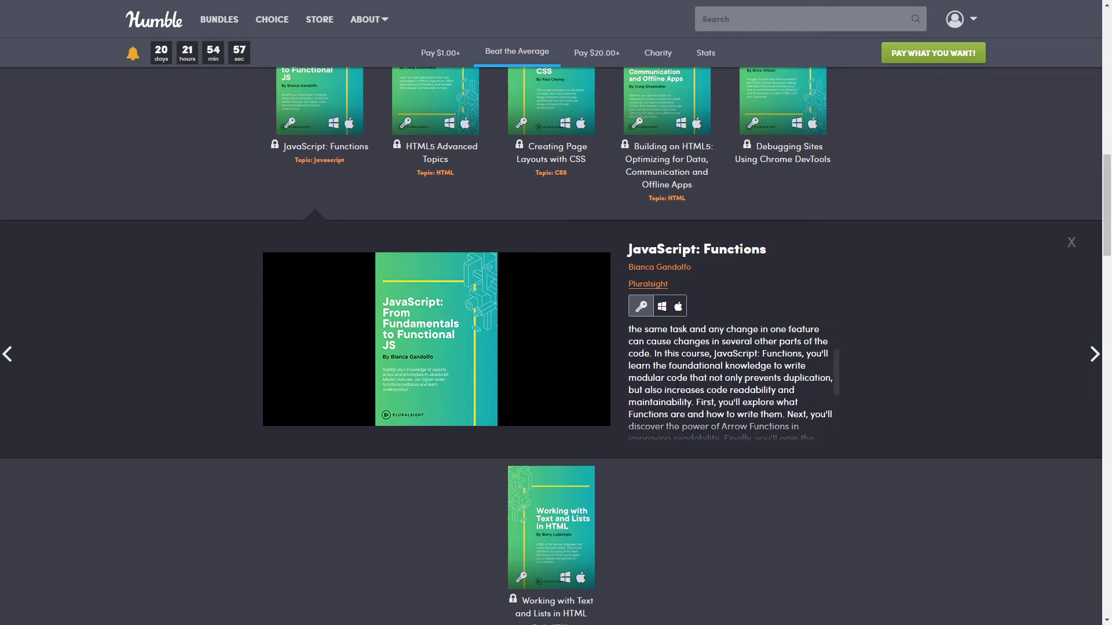
left_click(1067, 254)
scroll(908, 373, "up", 2)
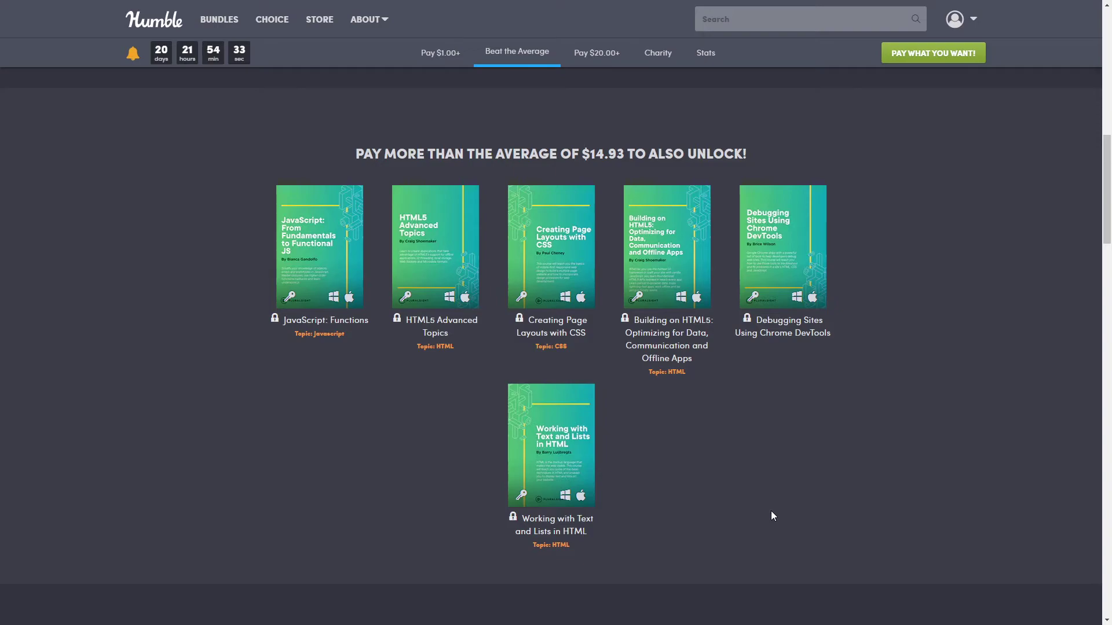
scroll(787, 496, "down", 2)
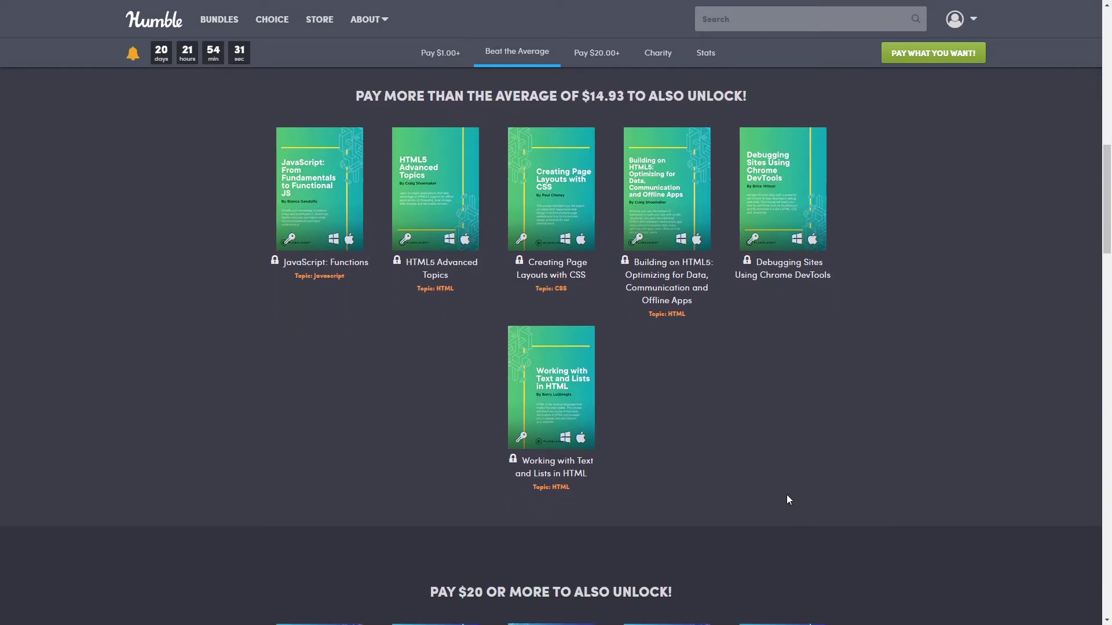
scroll(789, 478, "up", 3)
scroll(859, 451, "up", 1)
scroll(863, 446, "up", 2)
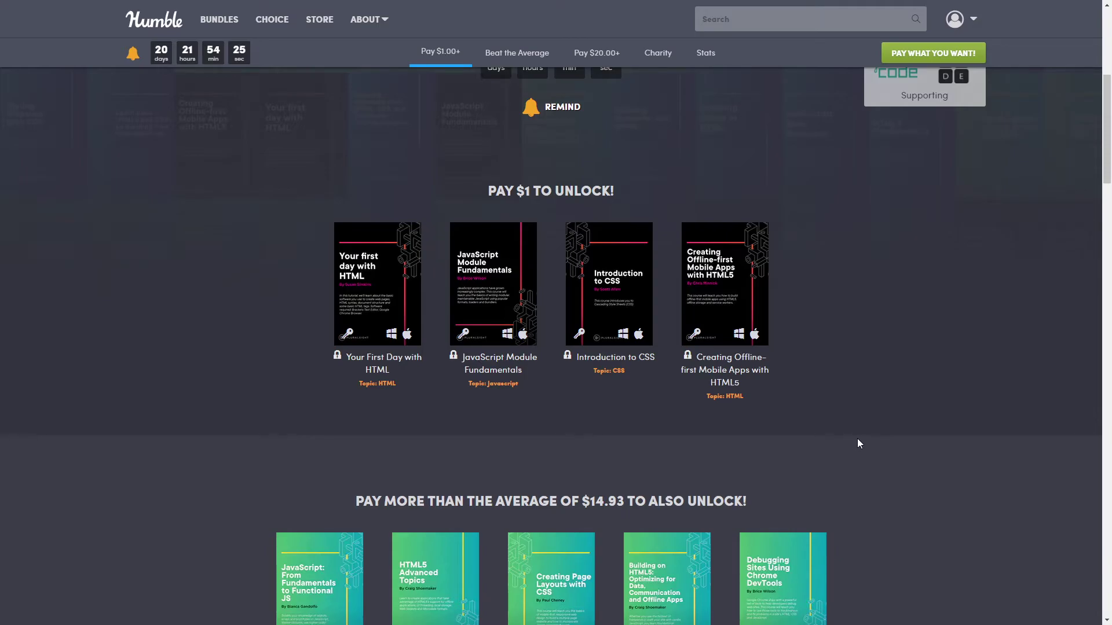
scroll(859, 443, "down", 3)
scroll(854, 443, "down", 2)
scroll(854, 443, "down", 1)
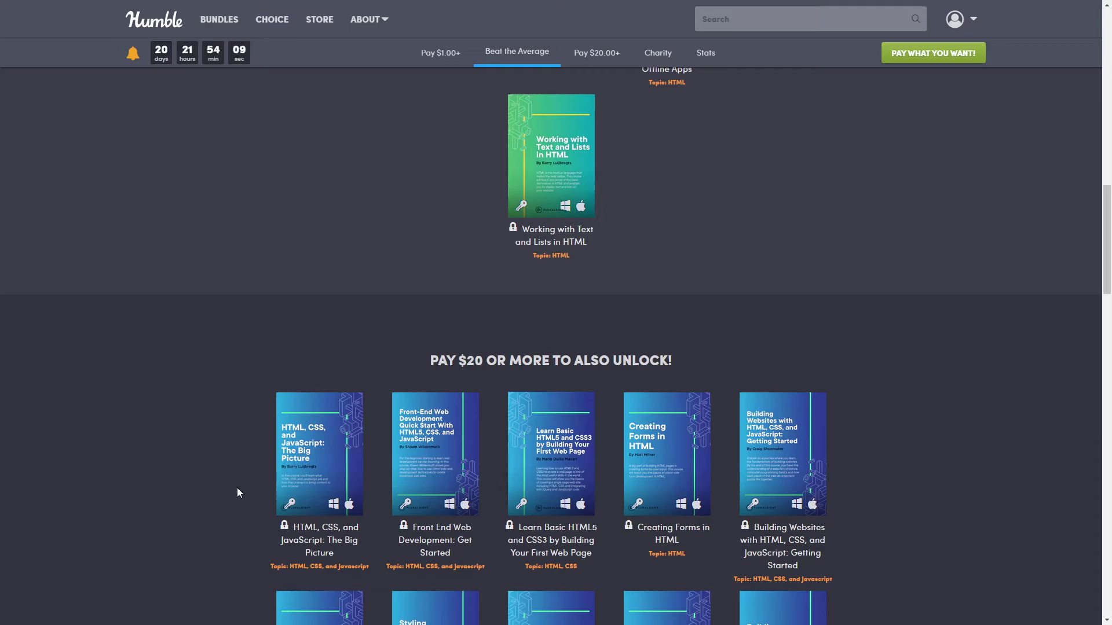
scroll(921, 379, "down", 2)
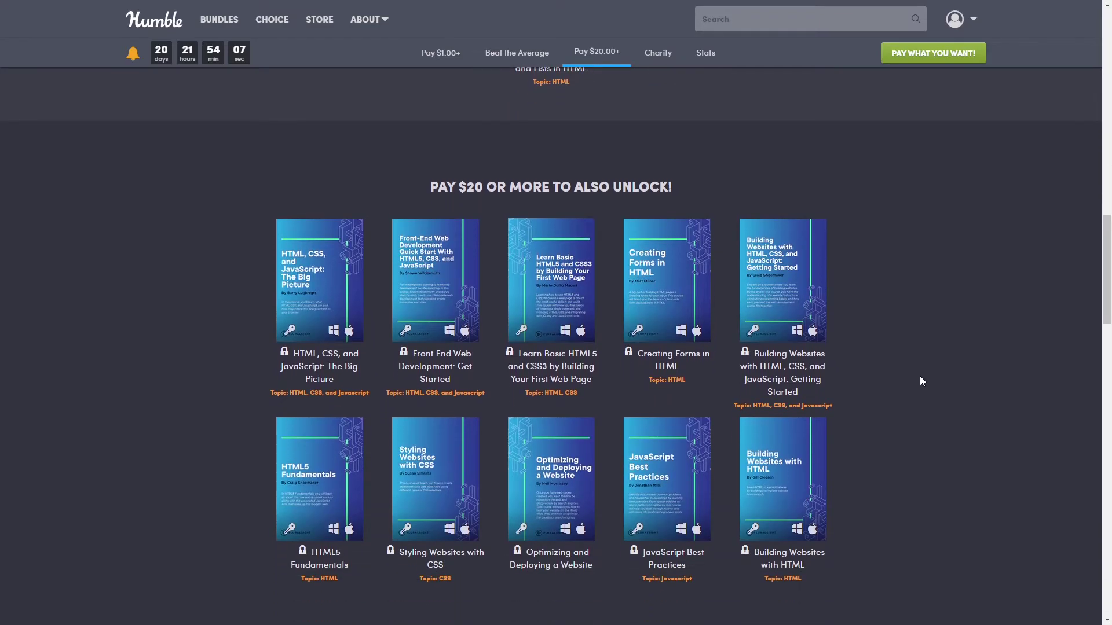
scroll(920, 376, "down", 1)
scroll(922, 376, "up", 2)
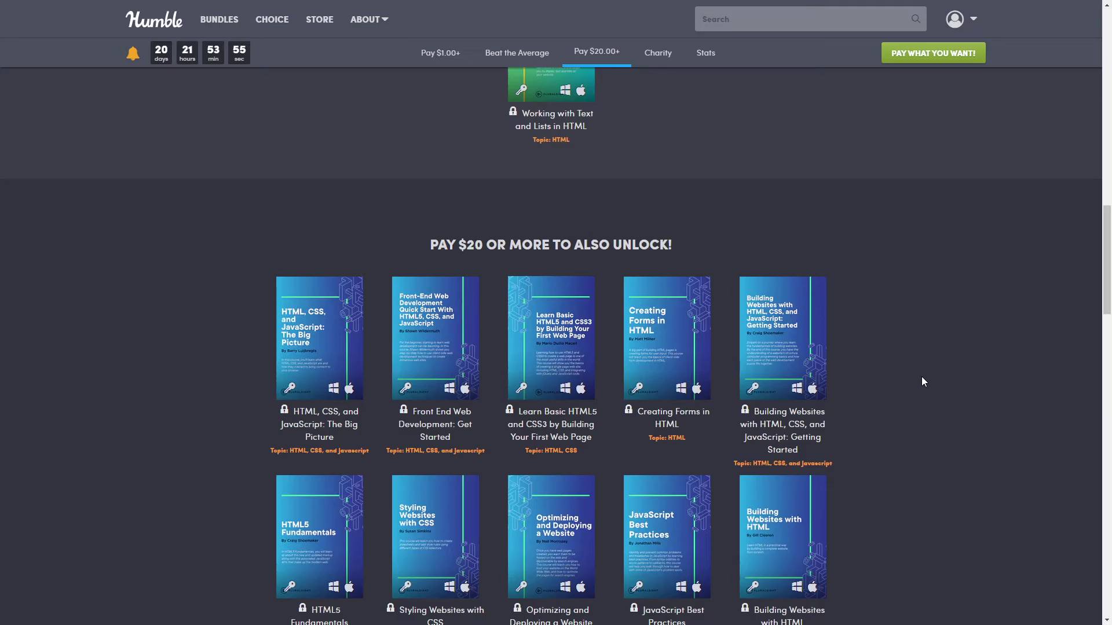
scroll(908, 395, "down", 1)
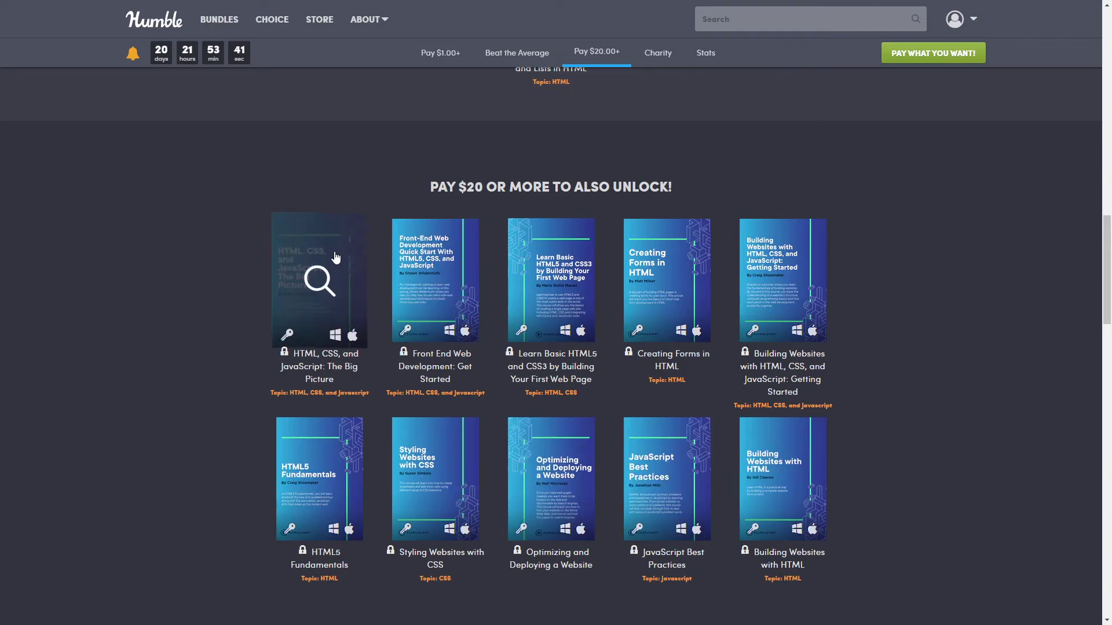
Step: Open and then close the HTML, CSS, and JavaScript: The Big Picture details
left_click(329, 291)
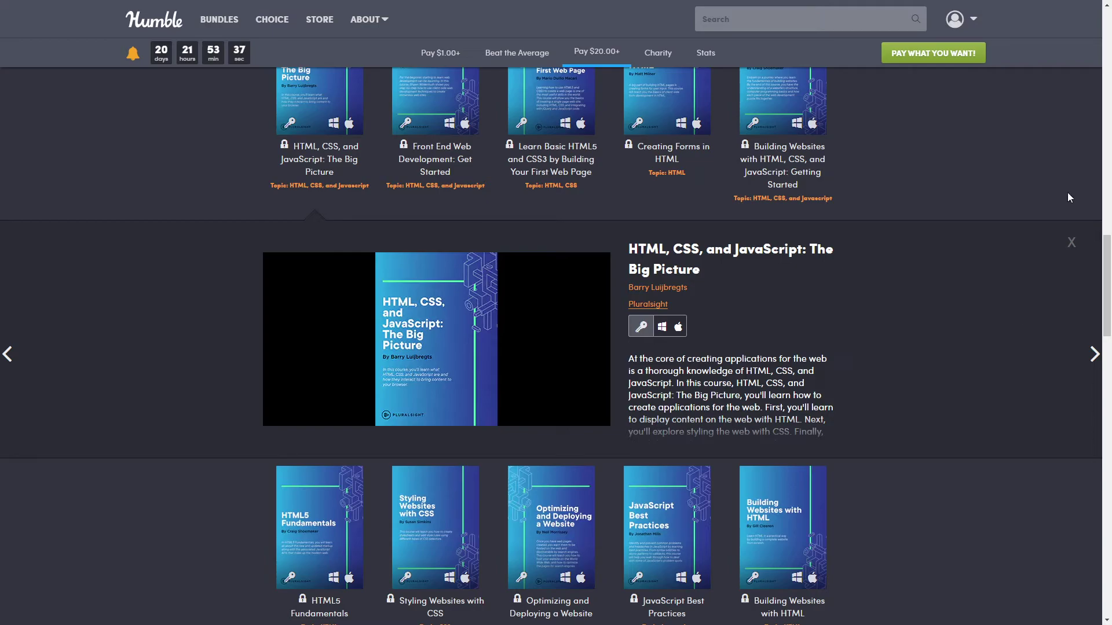
left_click(1074, 242)
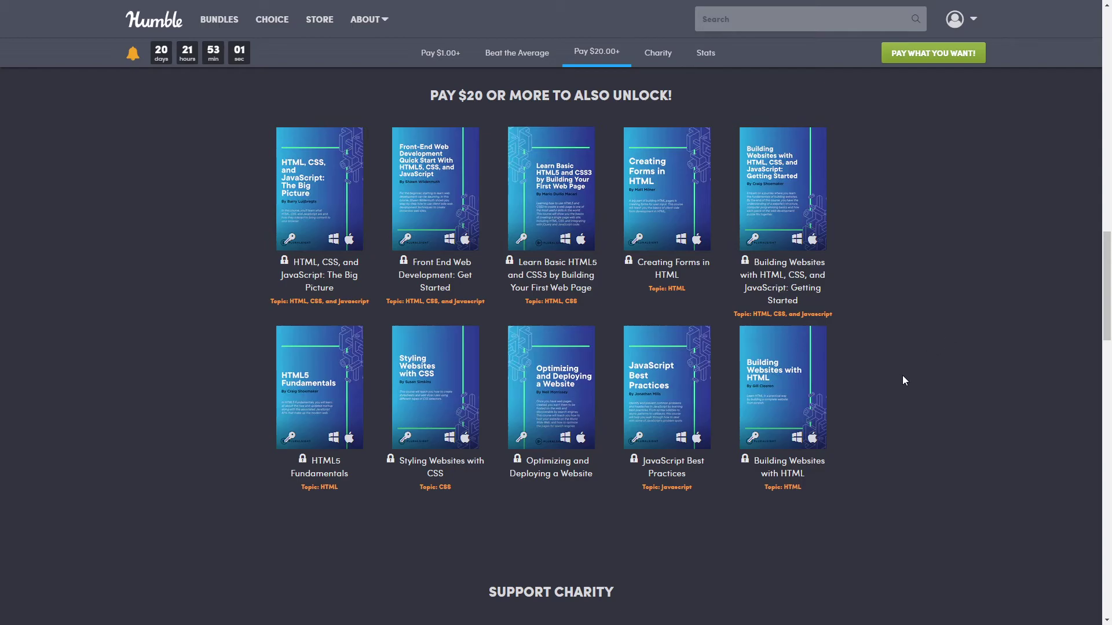
mouse_move(782, 388)
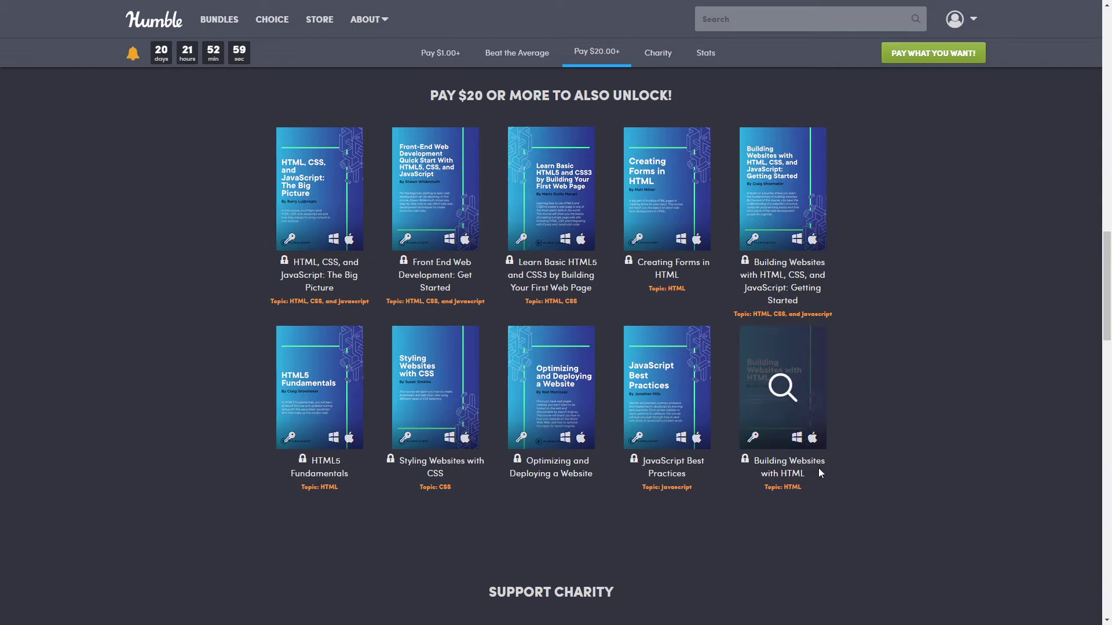
scroll(819, 473, "down", 3)
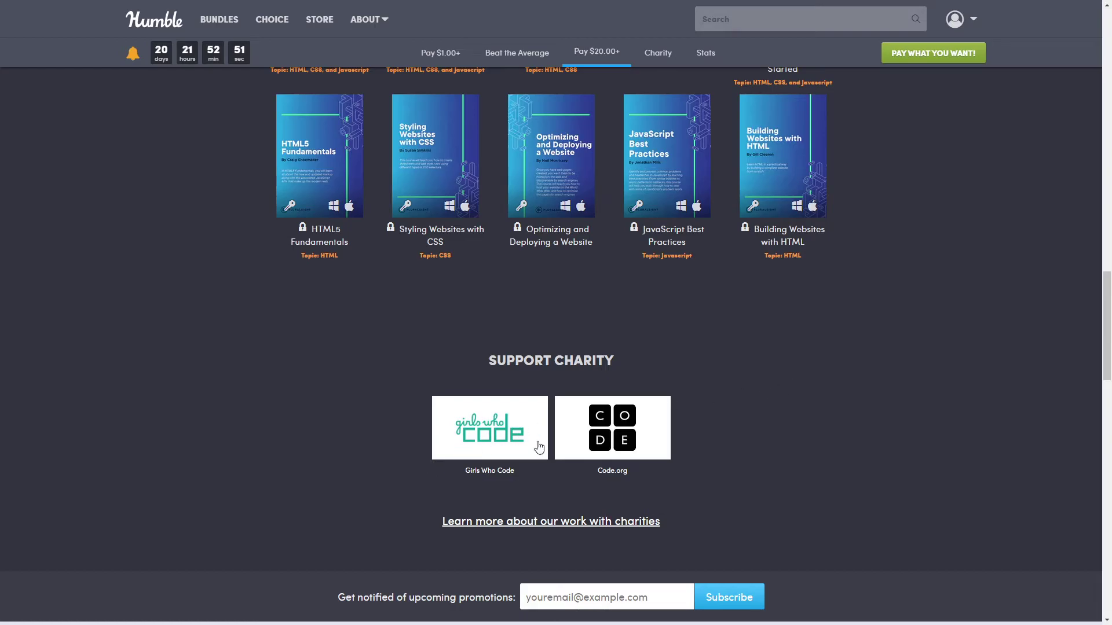
scroll(824, 460, "down", 2)
scroll(826, 460, "down", 3)
scroll(836, 439, "down", 2)
scroll(842, 429, "down", 2)
scroll(842, 429, "down", 2)
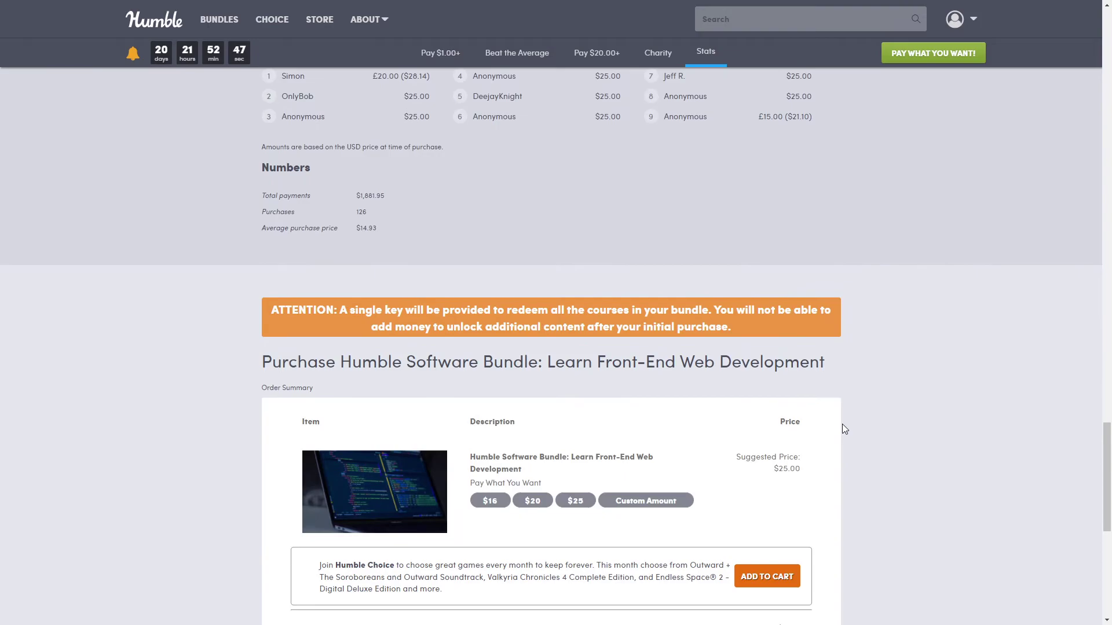
scroll(843, 425, "down", 1)
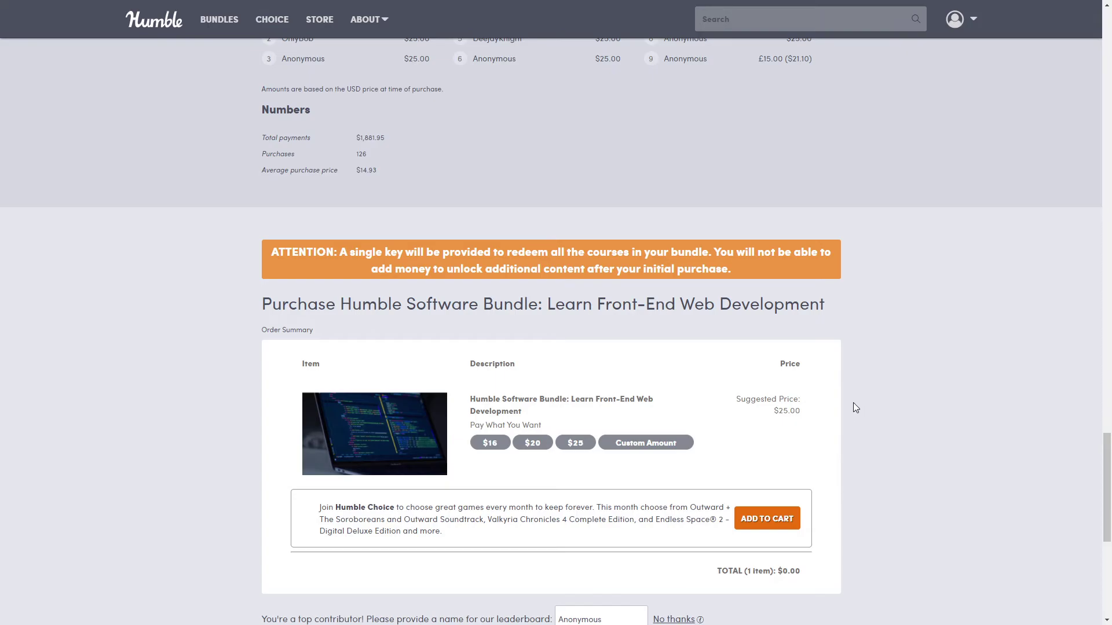
scroll(854, 408, "down", 1)
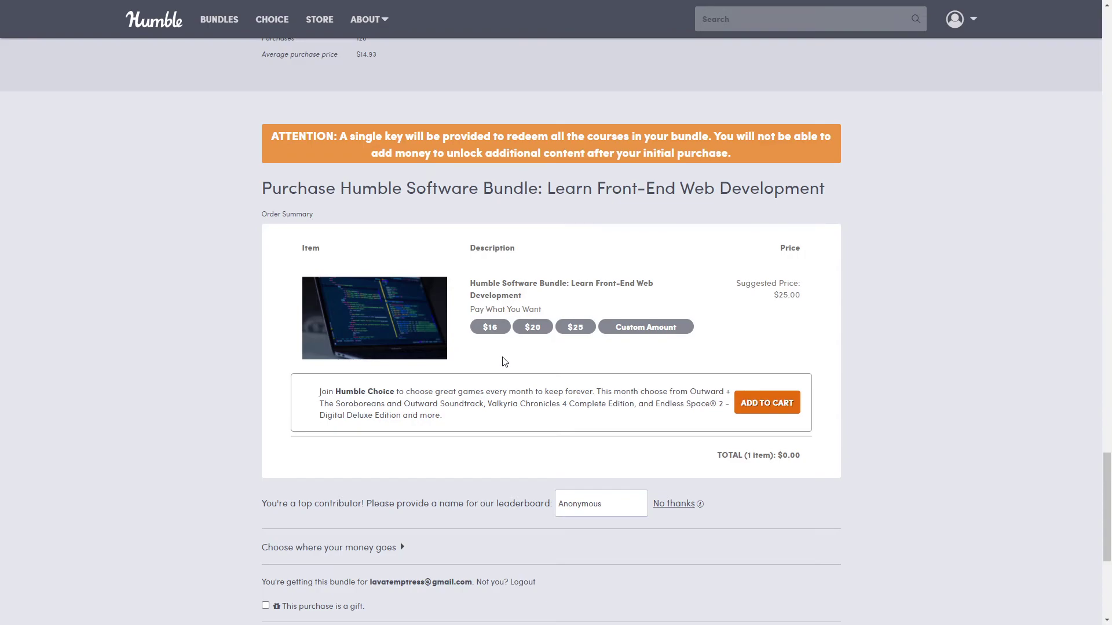
Step: Enter a custom price of $1 in the order summary's amount field
left_click(610, 329)
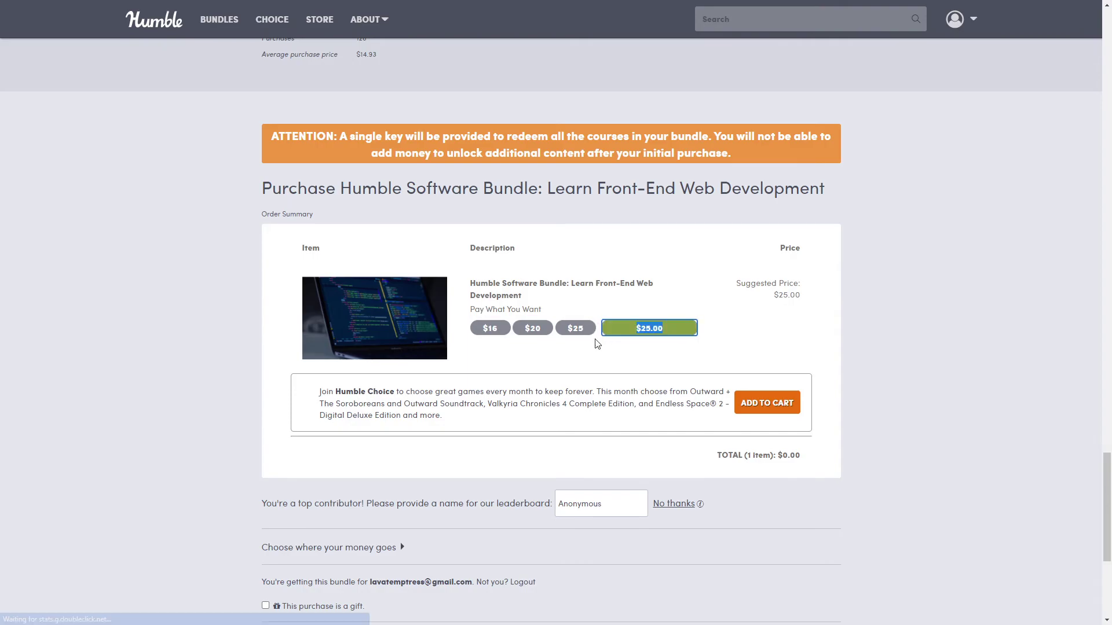
type("1")
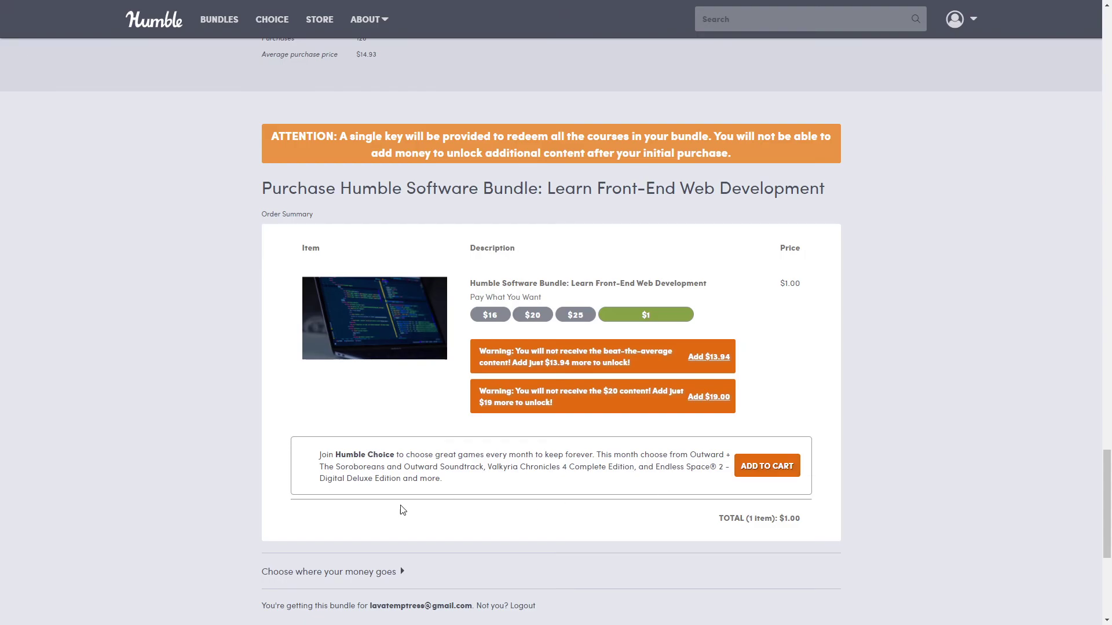
scroll(923, 478, "down", 1)
scroll(920, 479, "down", 4)
scroll(739, 391, "down", 3)
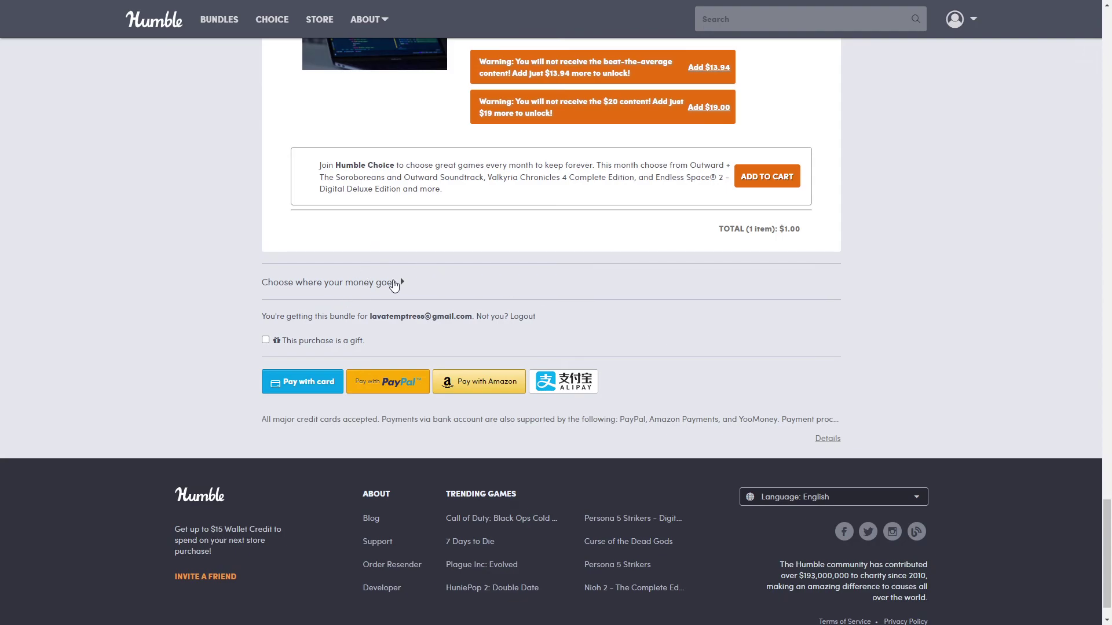
scroll(352, 329, "up", 5)
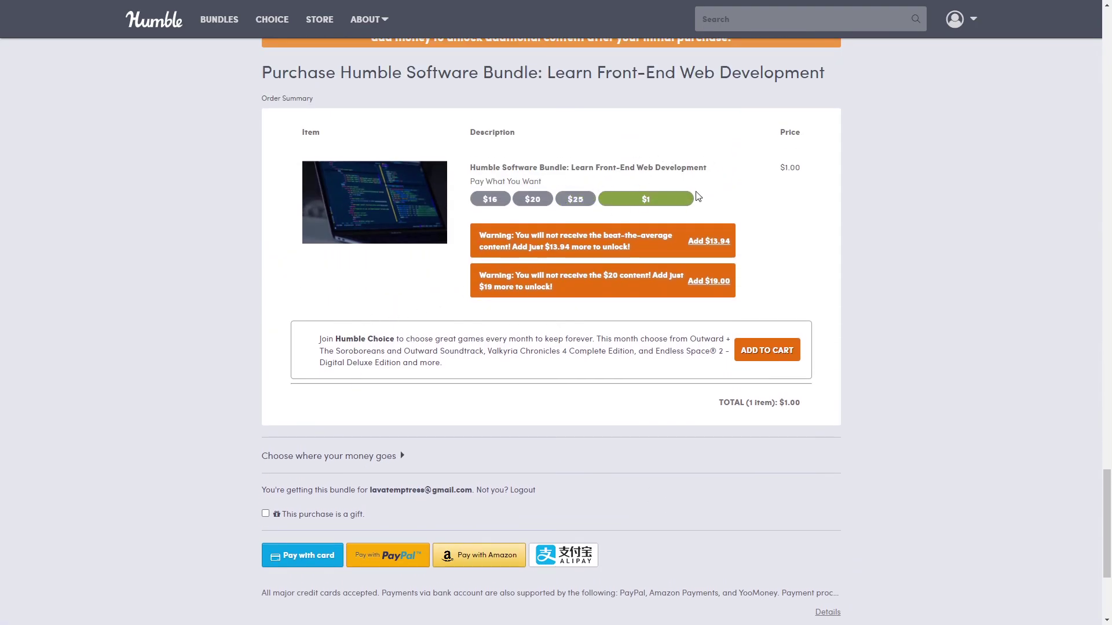
scroll(863, 278, "down", 3)
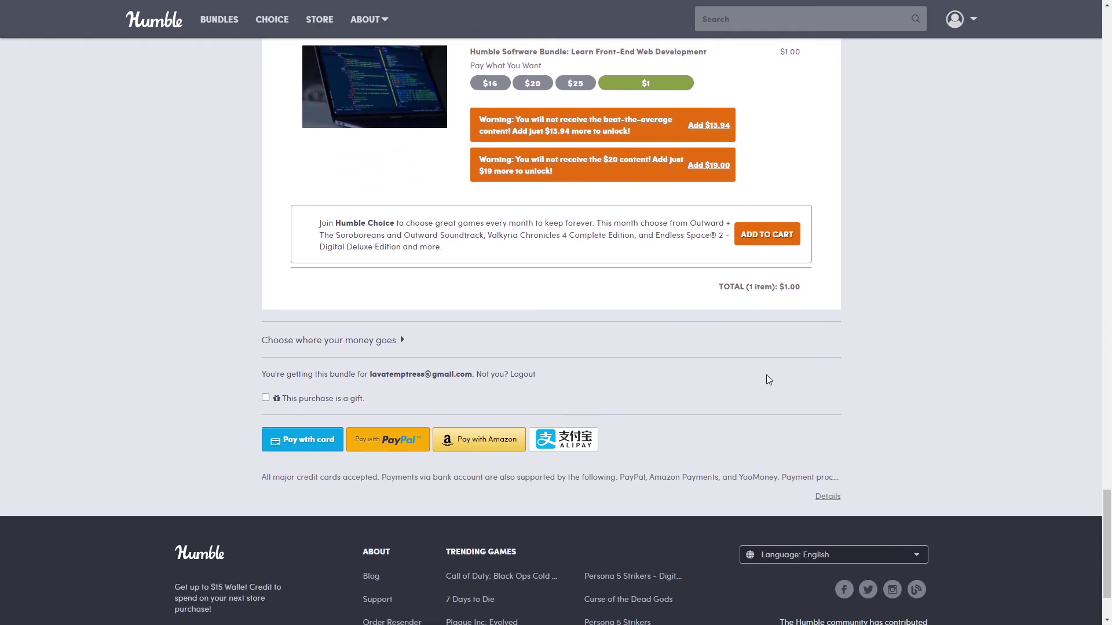
scroll(392, 245, "up", 2)
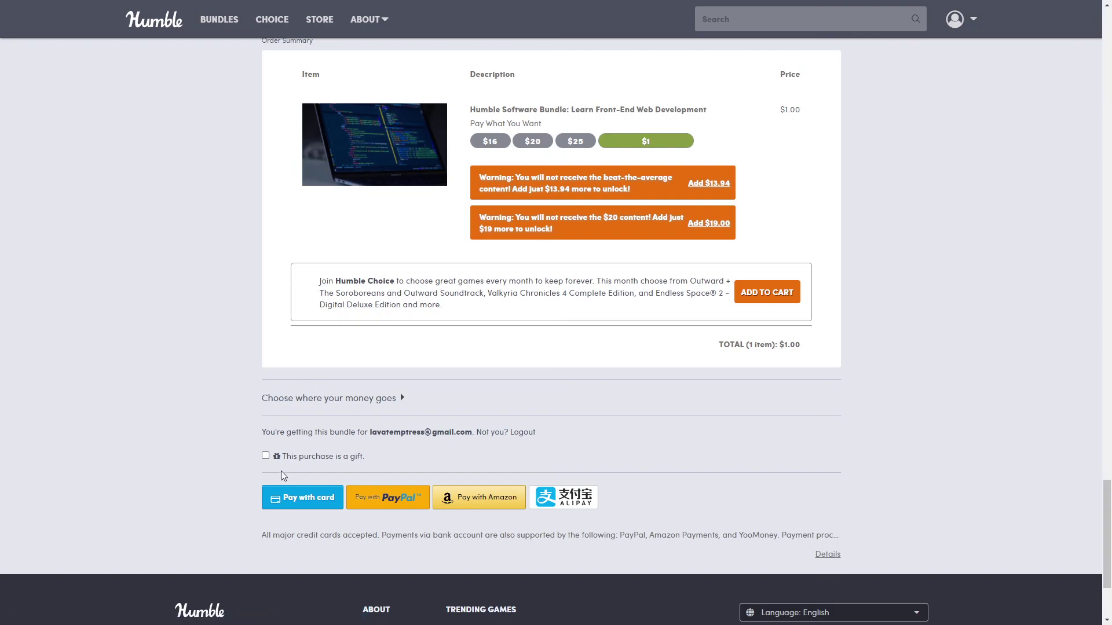
Step: Tick 'This purchase is a gift' on the $1.00 order
double_click(264, 462)
left_click(265, 457)
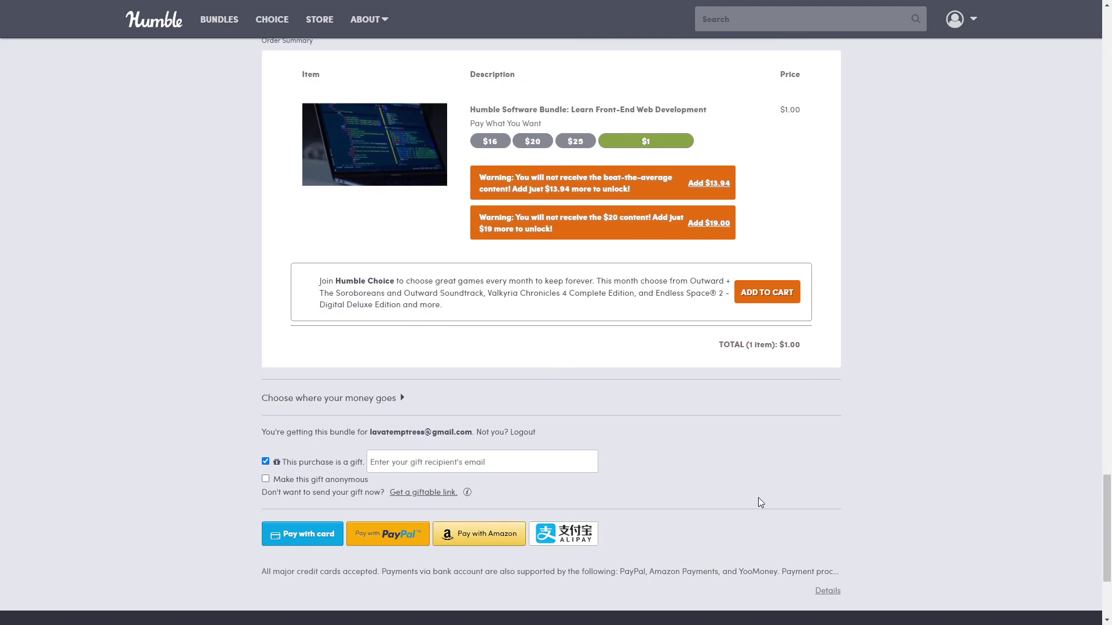
scroll(878, 461, "up", 3)
scroll(894, 430, "up", 4)
scroll(861, 345, "up", 3)
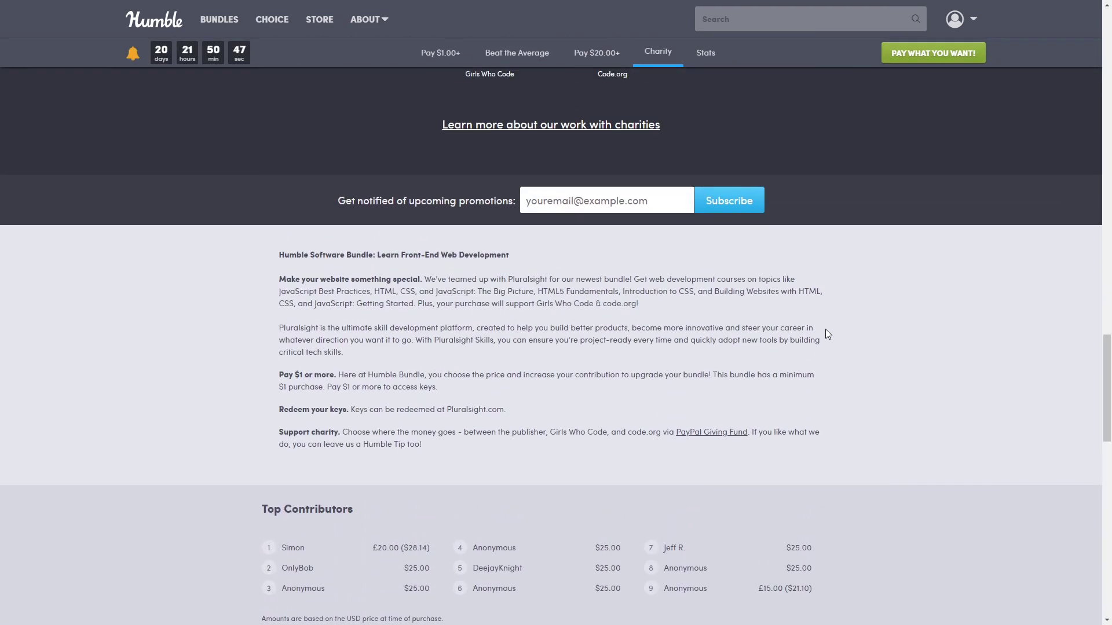
scroll(816, 311, "up", 3)
scroll(784, 309, "up", 4)
scroll(776, 297, "up", 4)
scroll(794, 311, "up", 3)
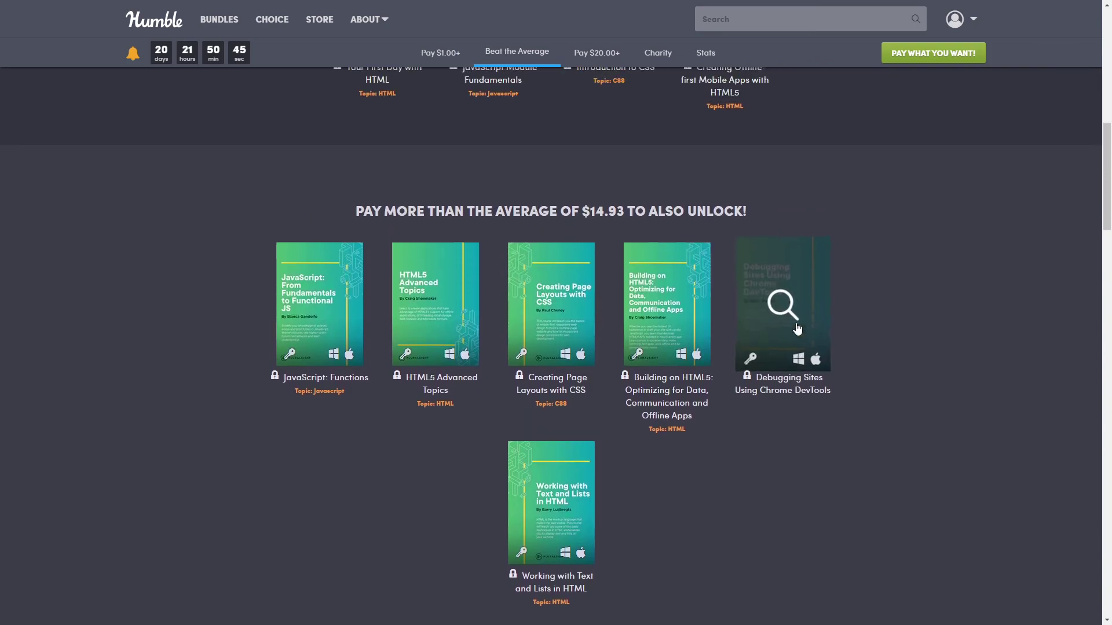
scroll(803, 331, "up", 3)
scroll(809, 346, "up", 2)
scroll(846, 387, "up", 1)
scroll(840, 393, "up", 2)
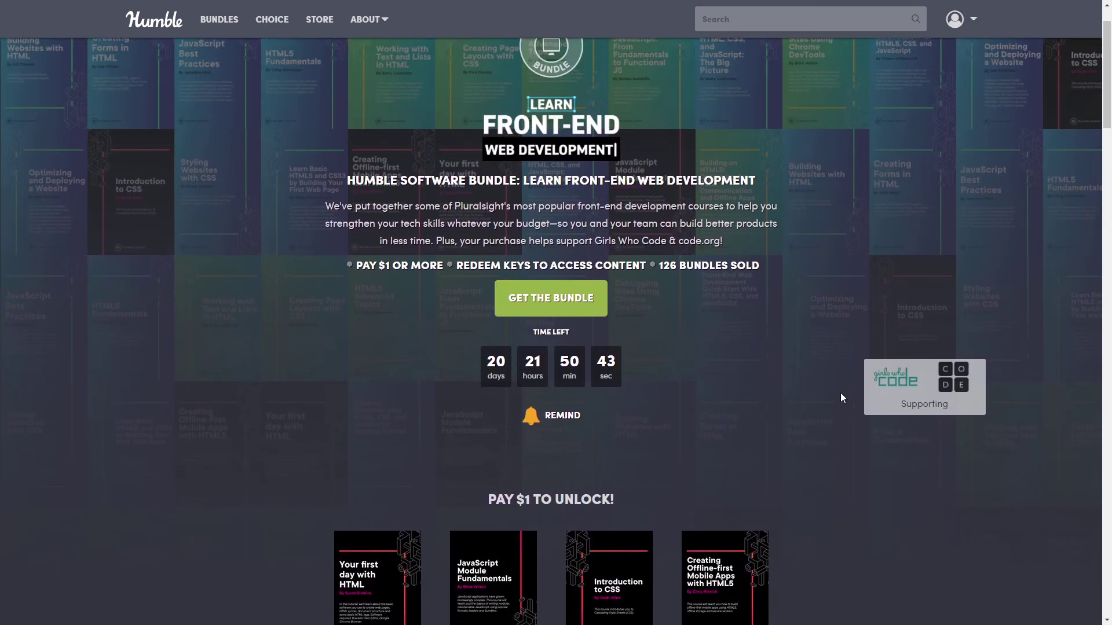